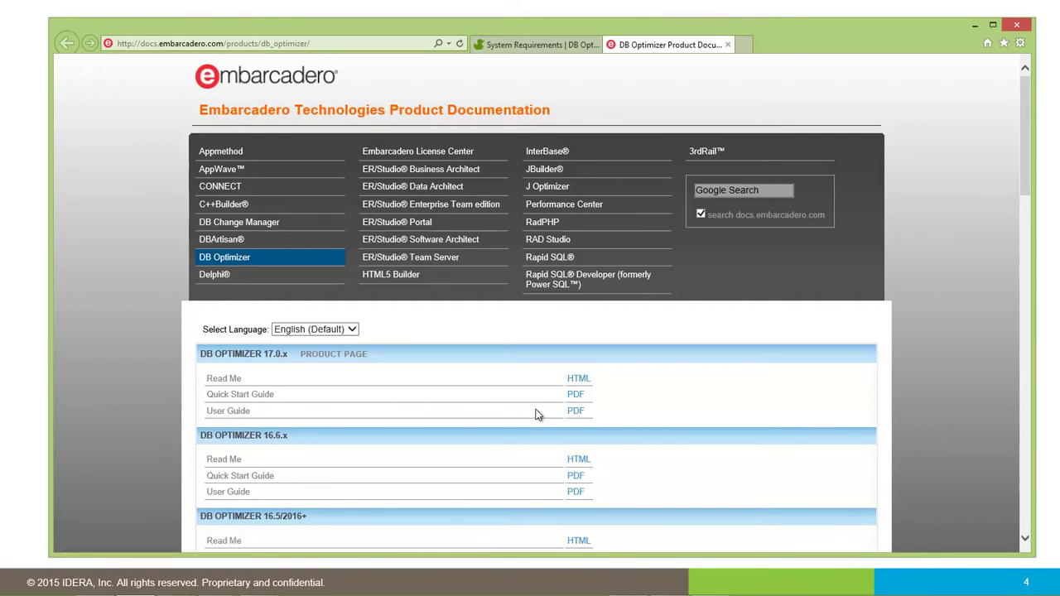
# - Open the DB Optimizer 17.0.x Quick Start Guide PDF, fit the whole page in view and go to its table of contents
pyautogui.click(576, 395)
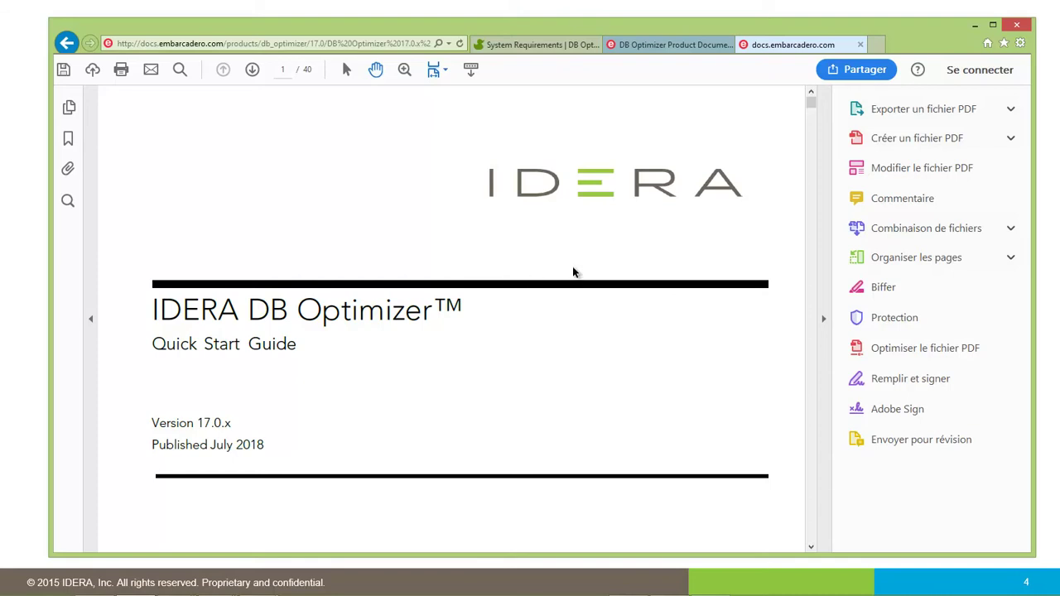
pyautogui.click(441, 70)
pyautogui.click(481, 110)
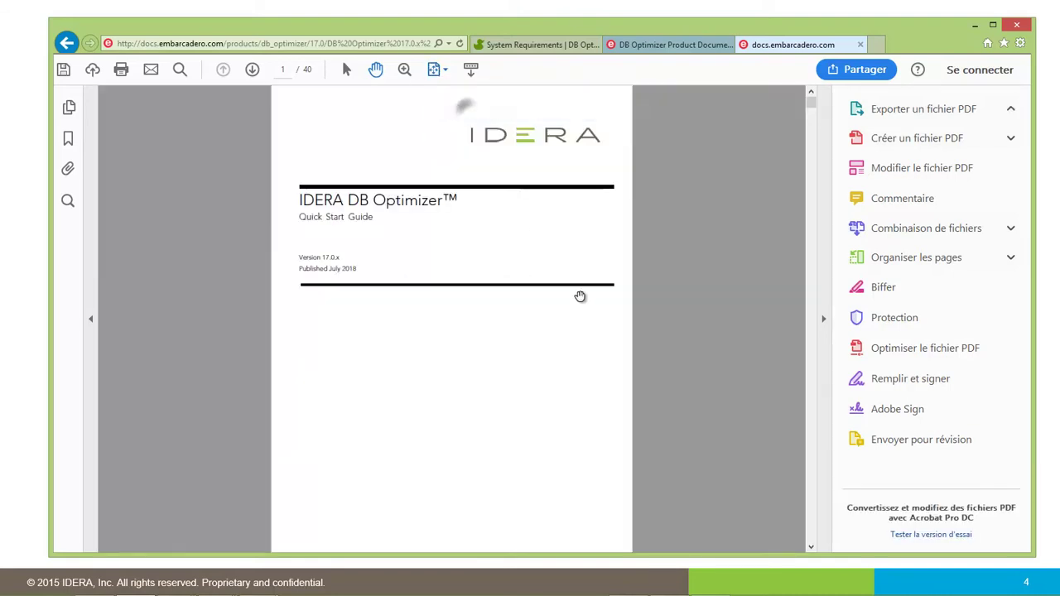
pyautogui.scroll(-4, 580, 336)
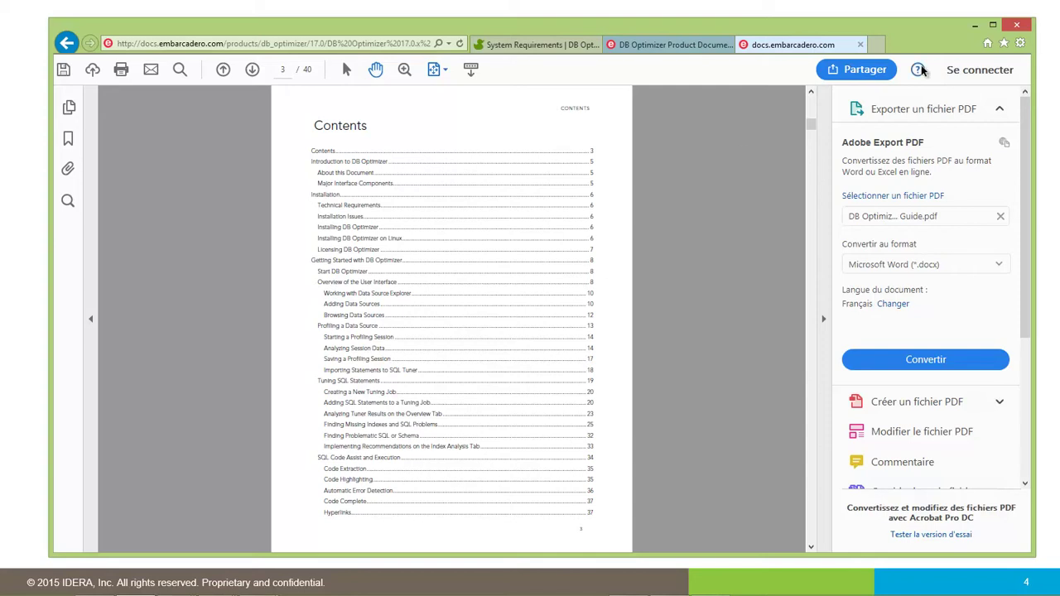
pyautogui.click(1048, 106)
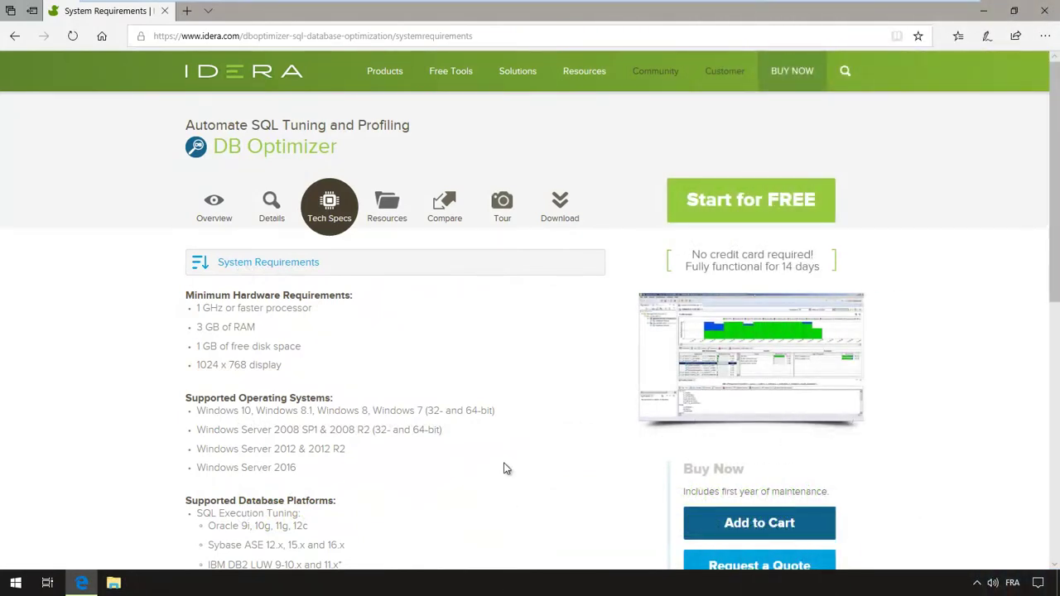
# - Review the DB Optimizer system requirements and open the product overview page
pyautogui.scroll(-1, 510, 438)
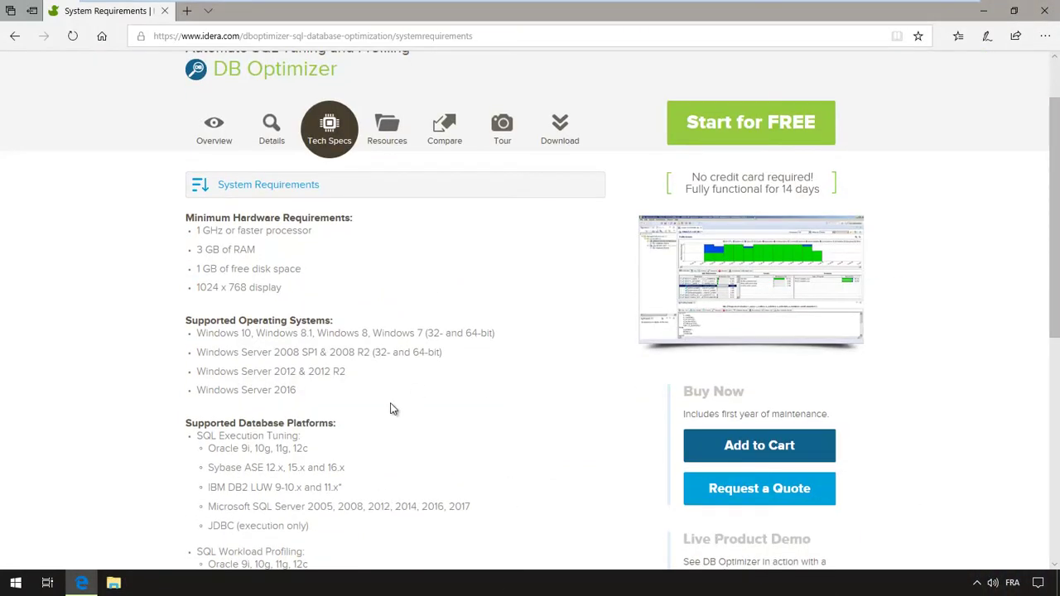
pyautogui.scroll(1, 570, 290)
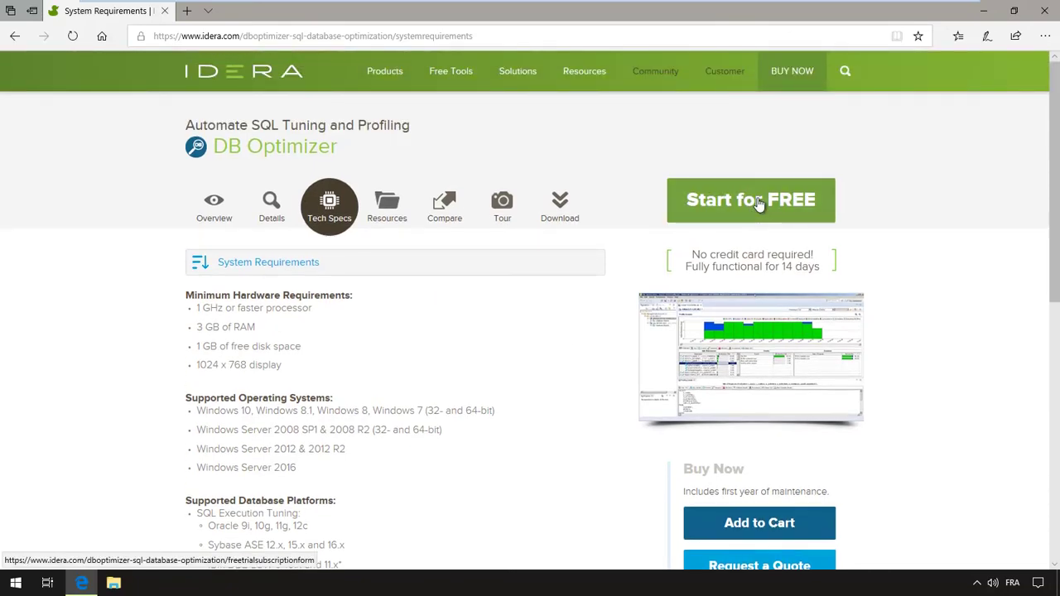
pyautogui.click(208, 212)
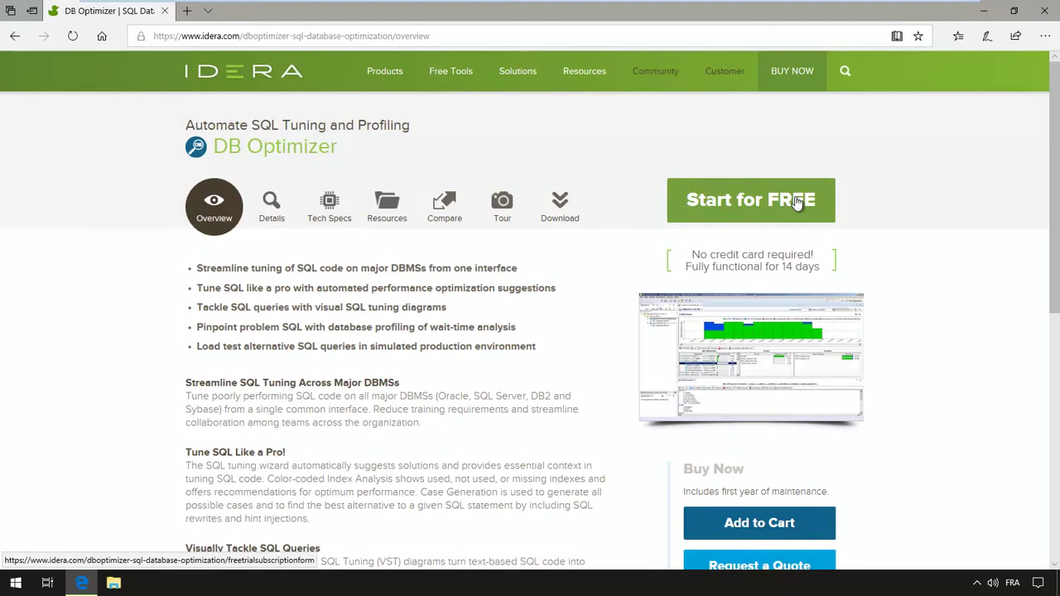
# - Submit the free trial form for DB Optimizer and save the DBOptimizer.zip installation kit
pyautogui.click(770, 202)
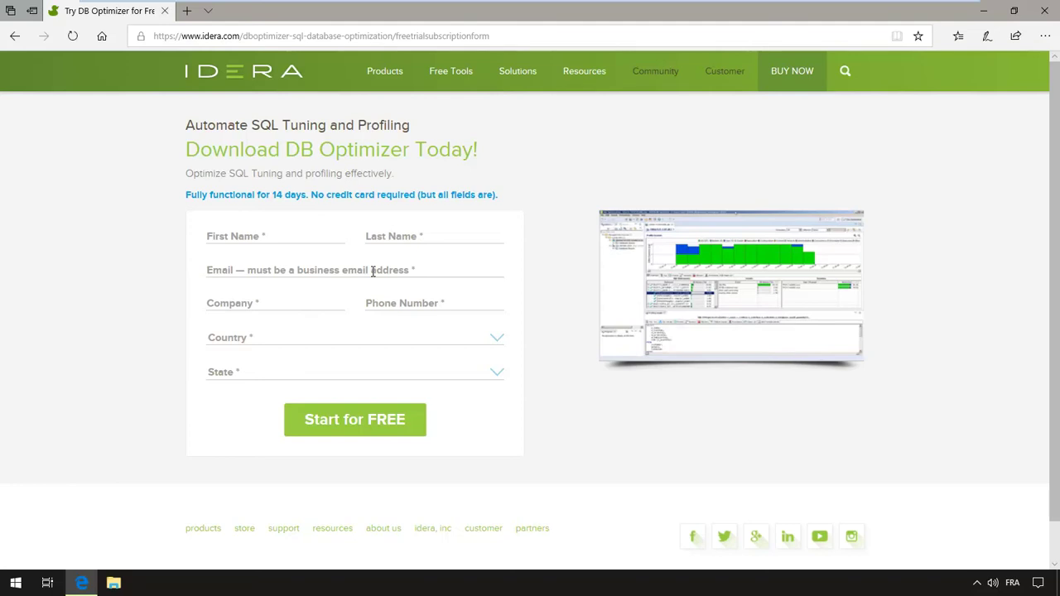
pyautogui.click(418, 428)
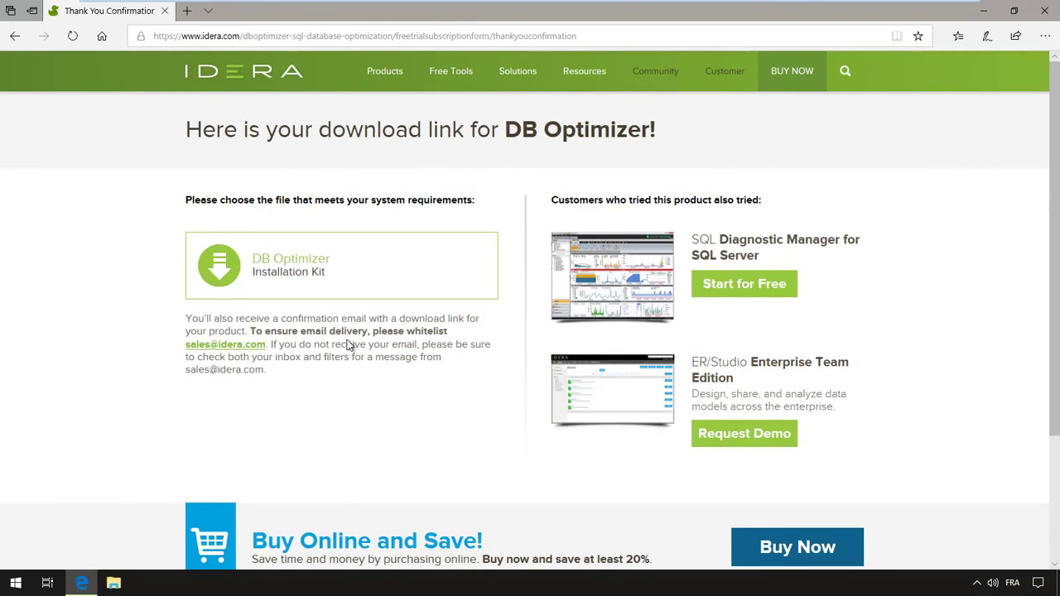
pyautogui.click(329, 263)
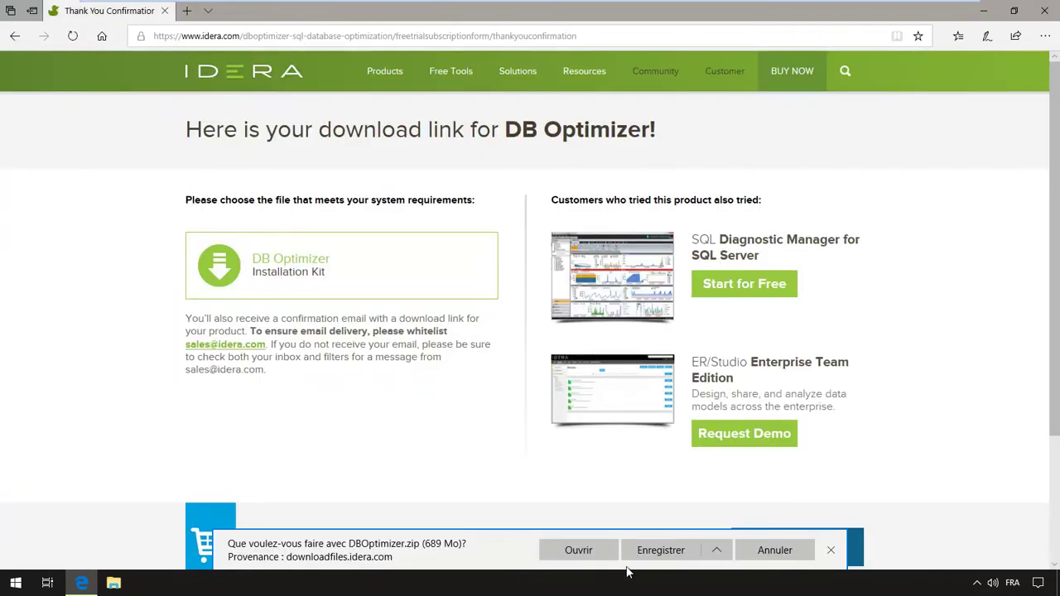
pyautogui.click(652, 546)
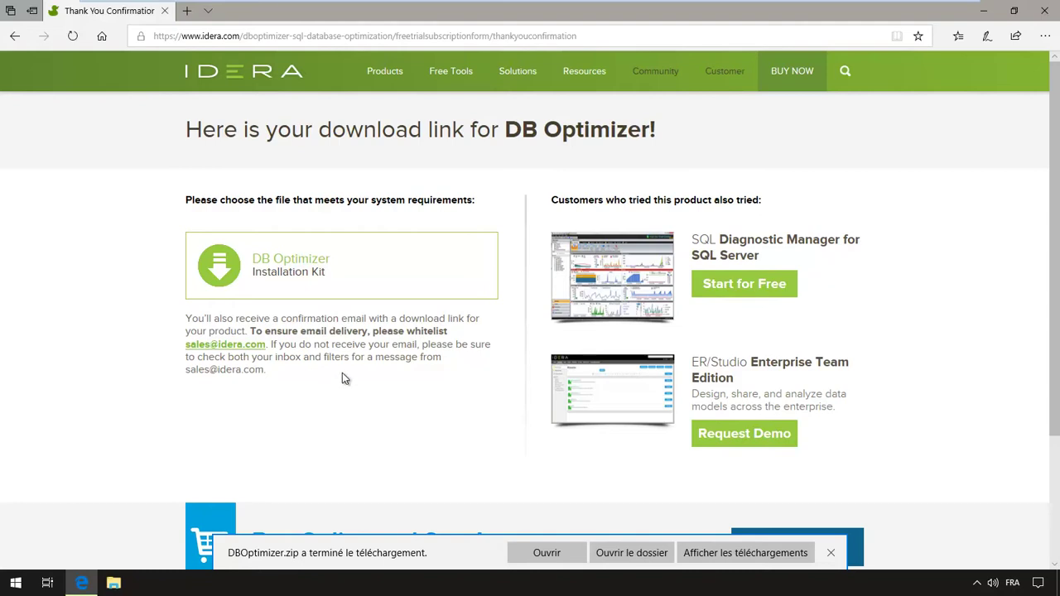
# - Open the folder containing the downloaded DBOptimizer archive and extract all its contents there
pyautogui.click(625, 553)
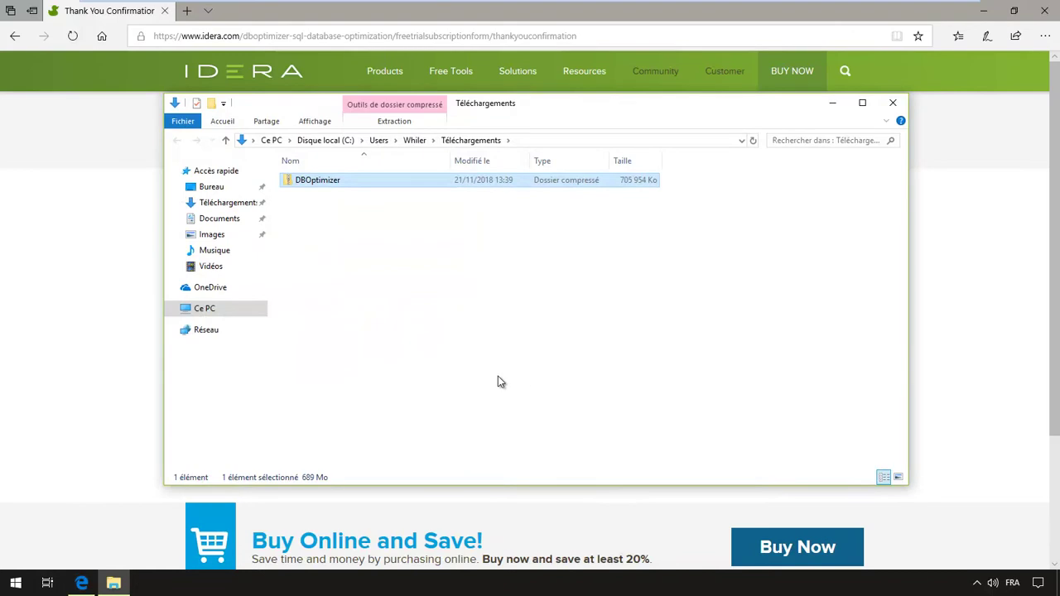
pyautogui.rightClick(331, 183)
pyautogui.click(376, 225)
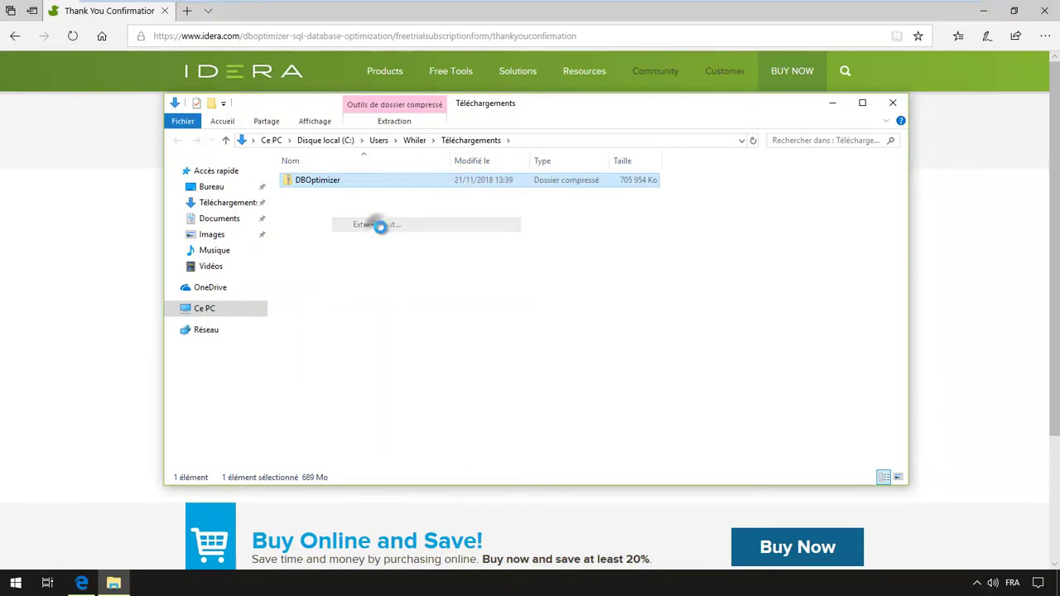
pyautogui.click(395, 265)
pyautogui.click(642, 418)
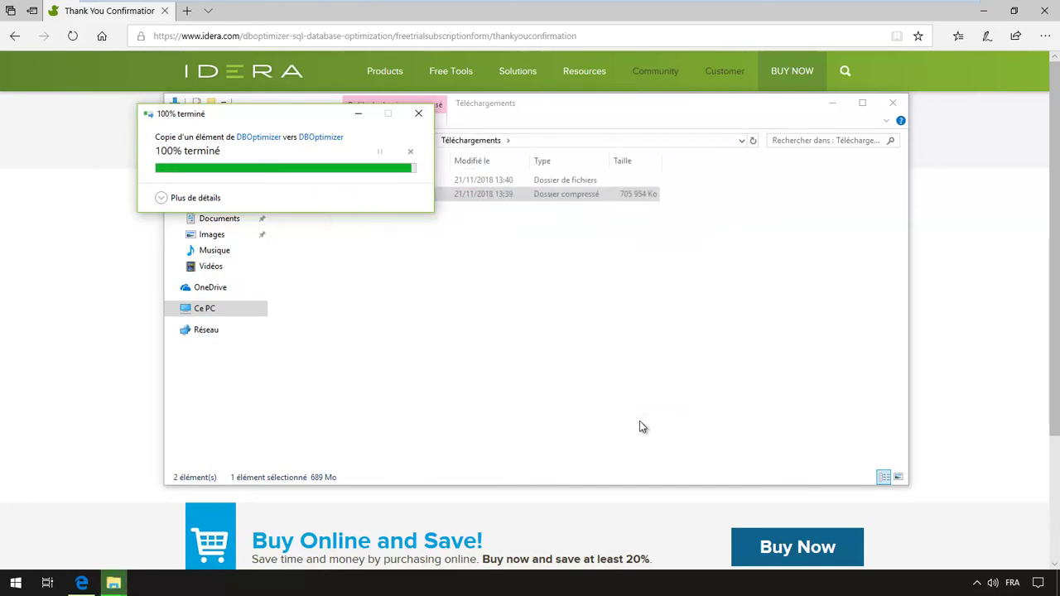
# - Run the DB Optimizer 17.0.1 installer from the extracted DBOptimizer folder and agree to the license terms and conditions
pyautogui.doubleClick(341, 181)
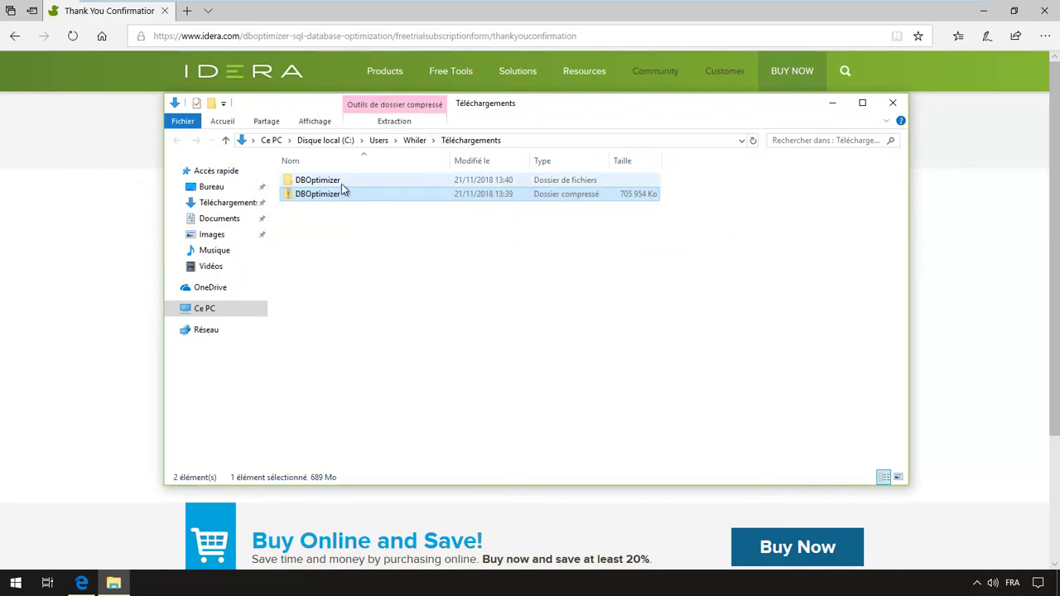
pyautogui.doubleClick(341, 181)
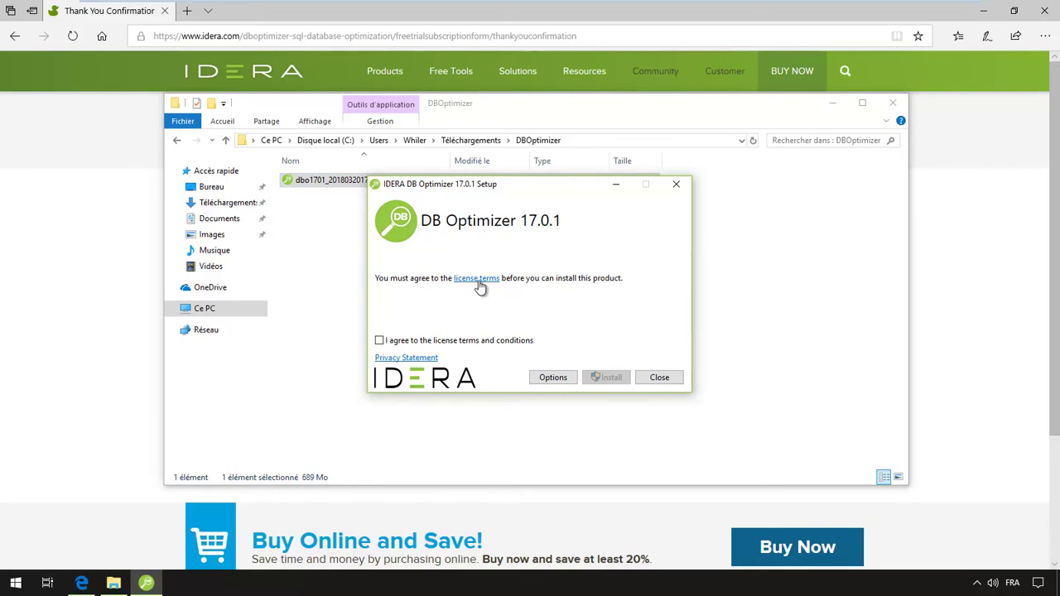
pyautogui.click(402, 340)
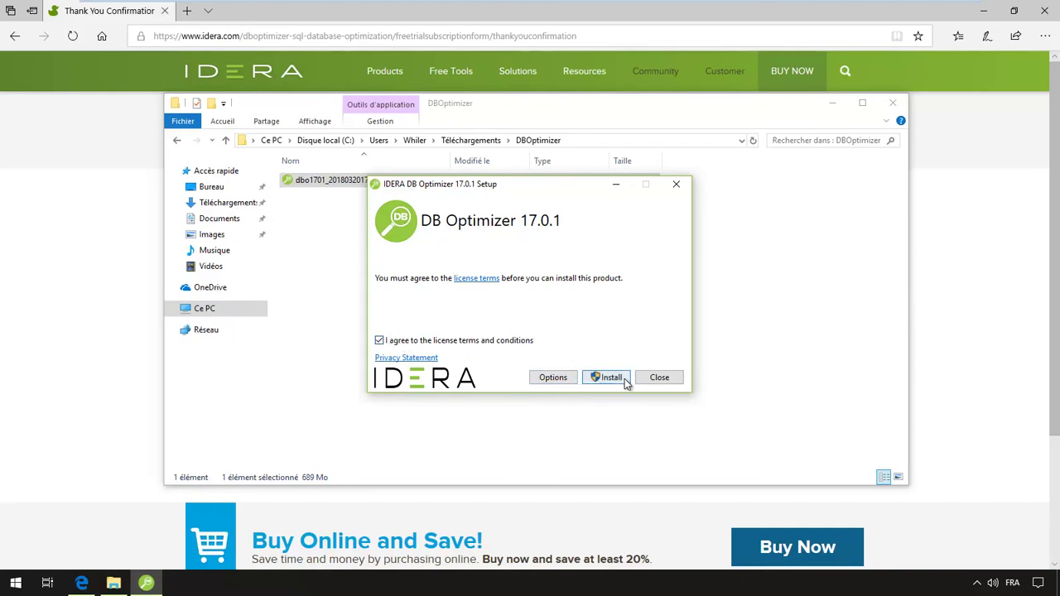
# - Install DB Optimizer to C:\Program Files\IDERA\DBO1701 with a desktop program icon, and authorize the installer to modify the device
pyautogui.click(553, 377)
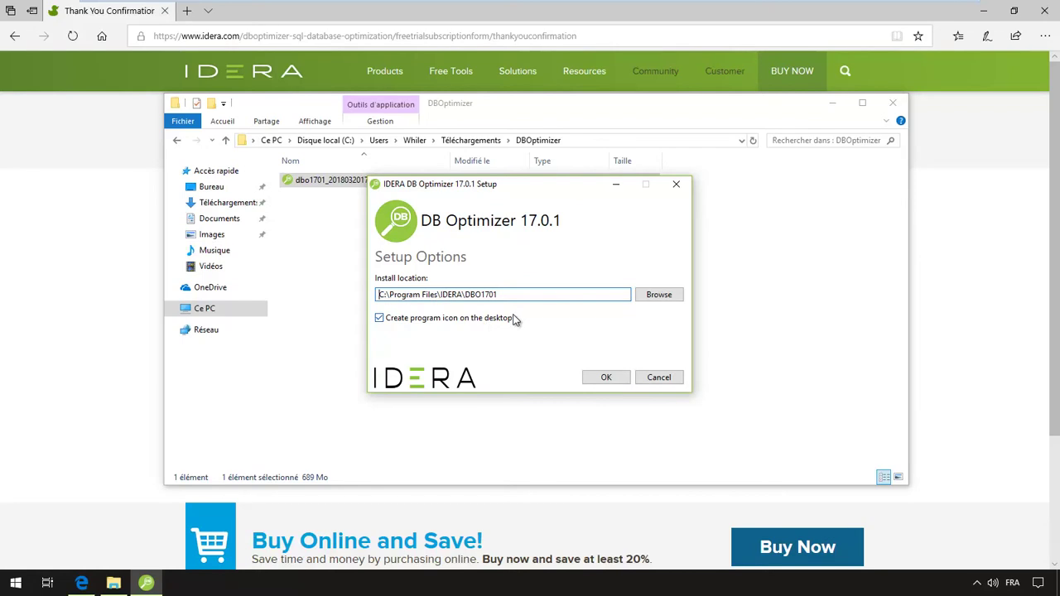
pyautogui.click(604, 377)
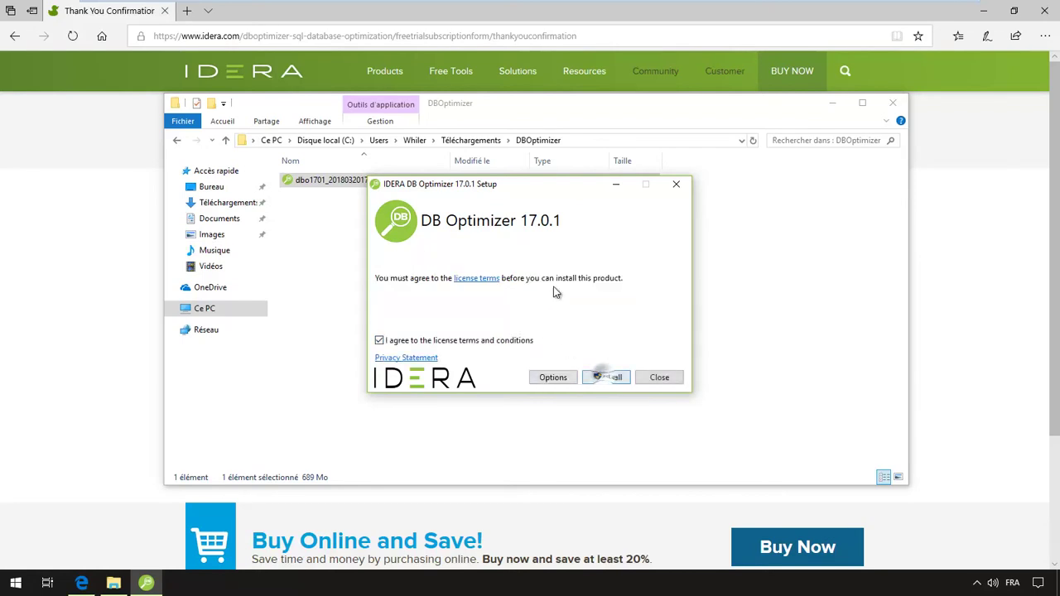
pyautogui.click(611, 379)
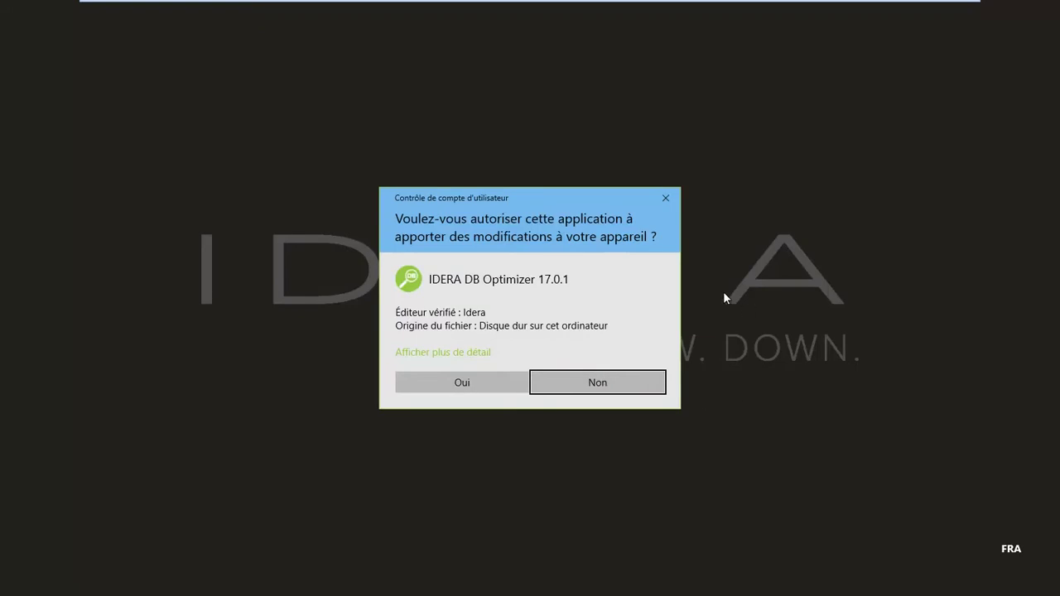
pyautogui.click(461, 383)
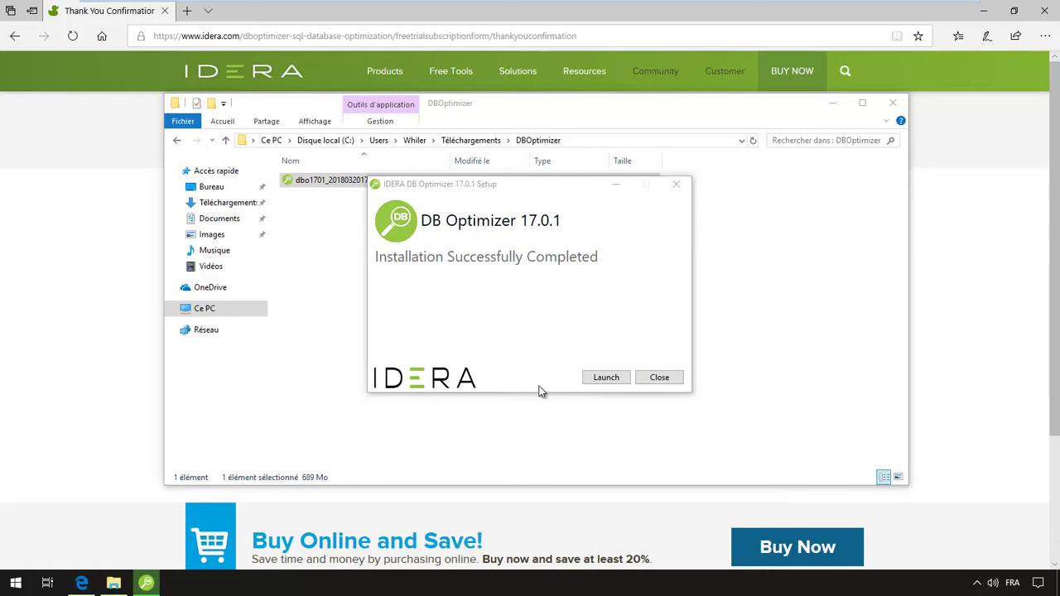
# - Launch DB Optimizer from the setup window and accept the proposed dboptimizer\workspace folder for this session
pyautogui.click(609, 376)
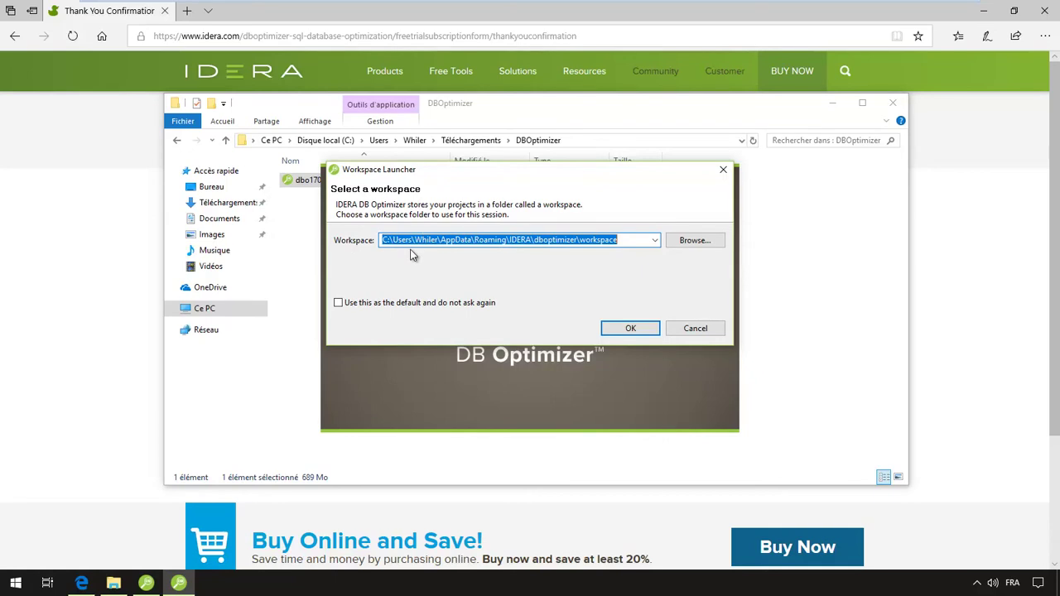
pyautogui.click(480, 239)
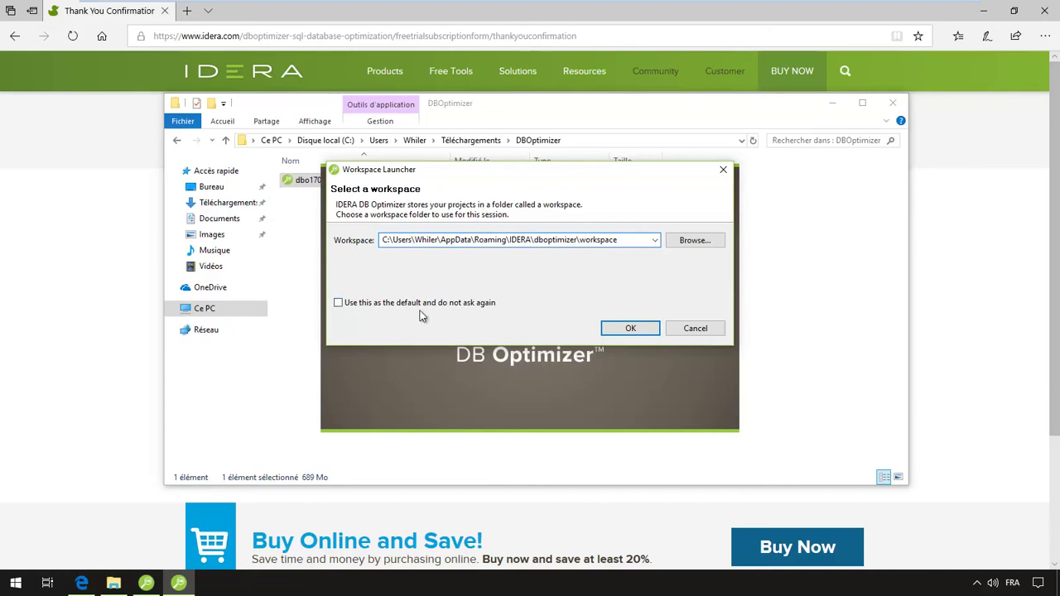
pyautogui.click(640, 329)
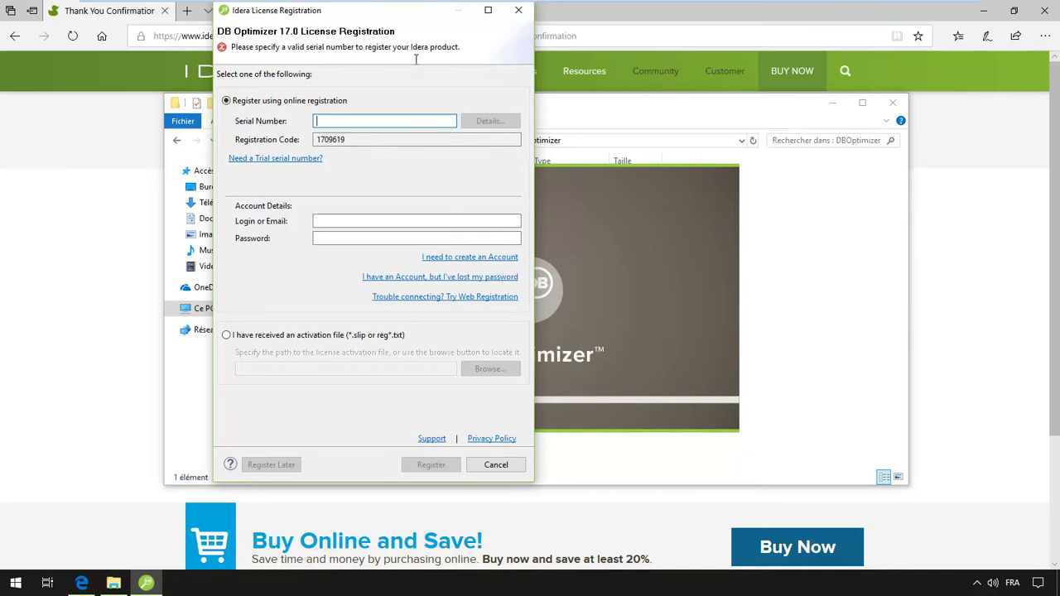
# - Paste the trial serial number into the license registration form for online registration
pyautogui.doubleClick(353, 139)
pyautogui.click(359, 138)
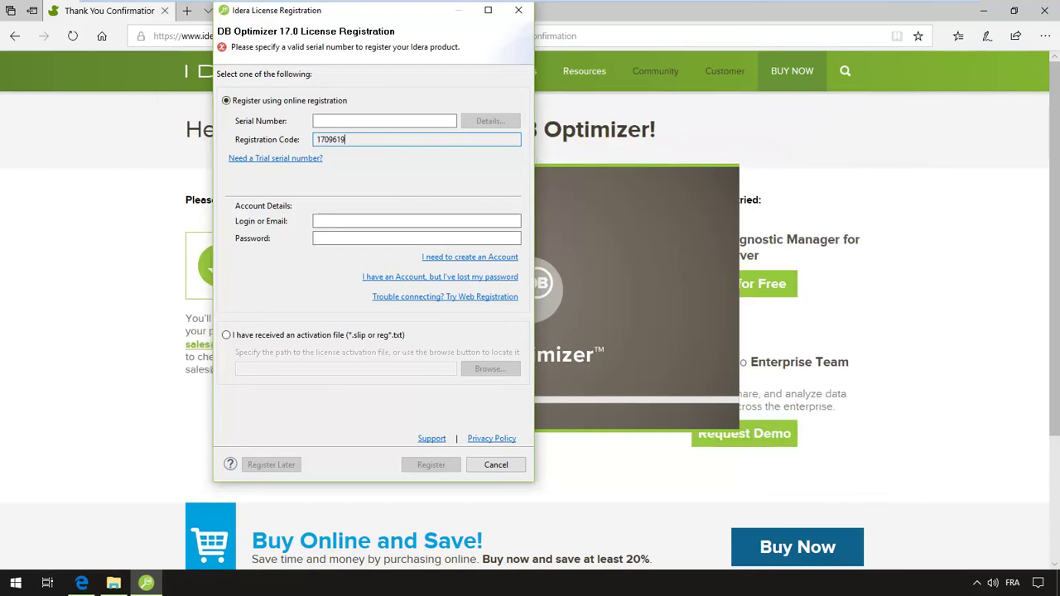
pyautogui.rightClick(361, 121)
pyautogui.click(386, 175)
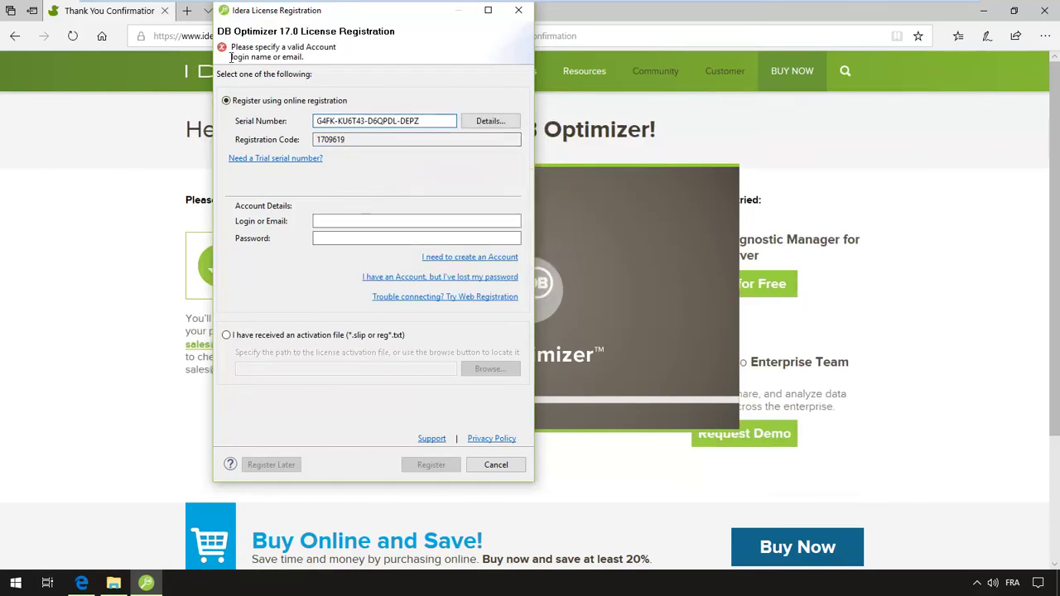
# - View the account creation and lost-password web pages linked from the account details, returning to the license registration form after each
pyautogui.click(325, 220)
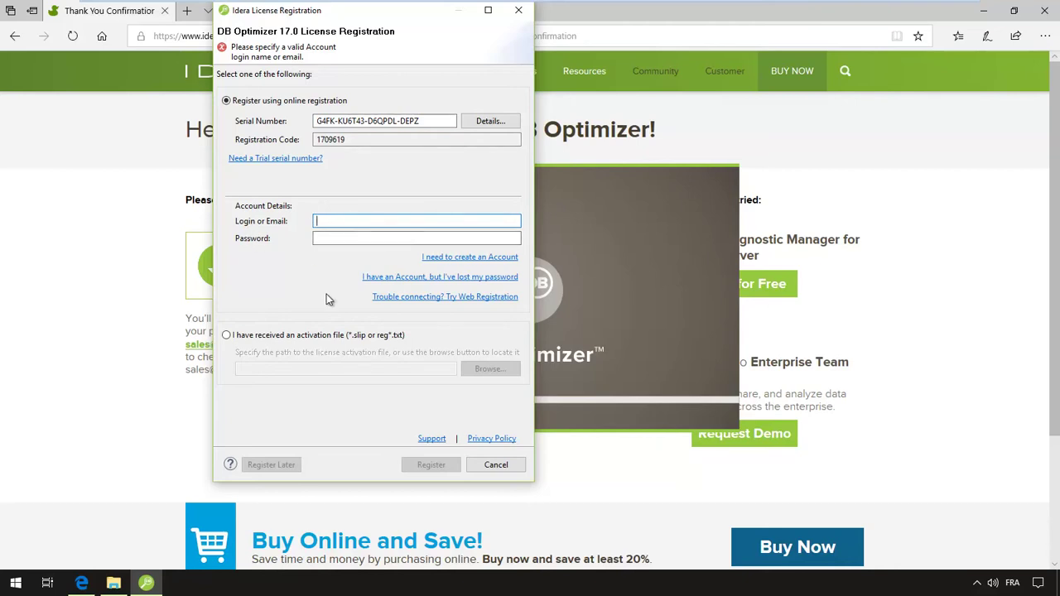
pyautogui.click(449, 260)
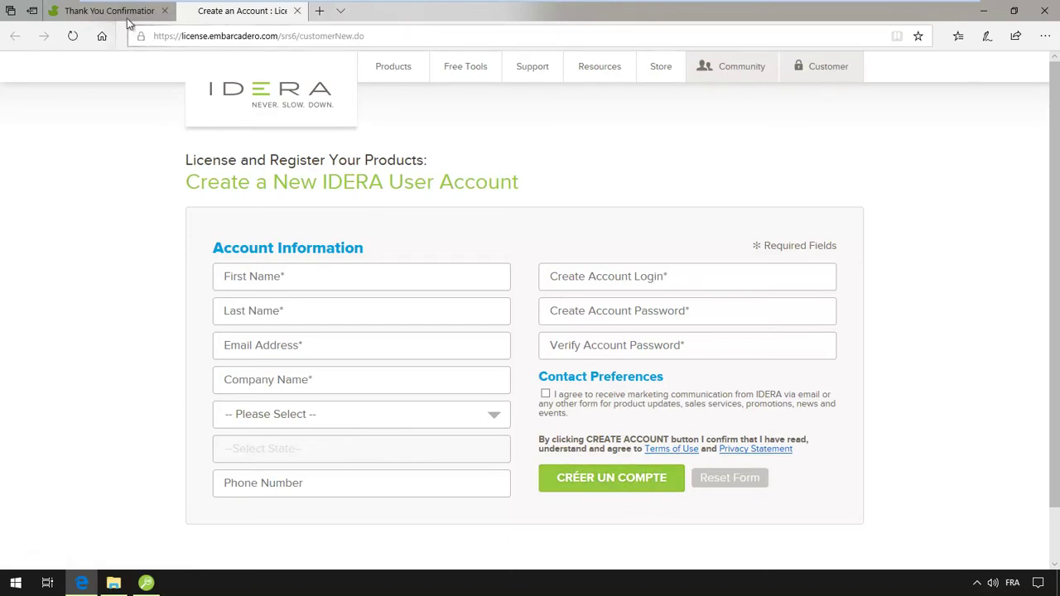
pyautogui.click(145, 583)
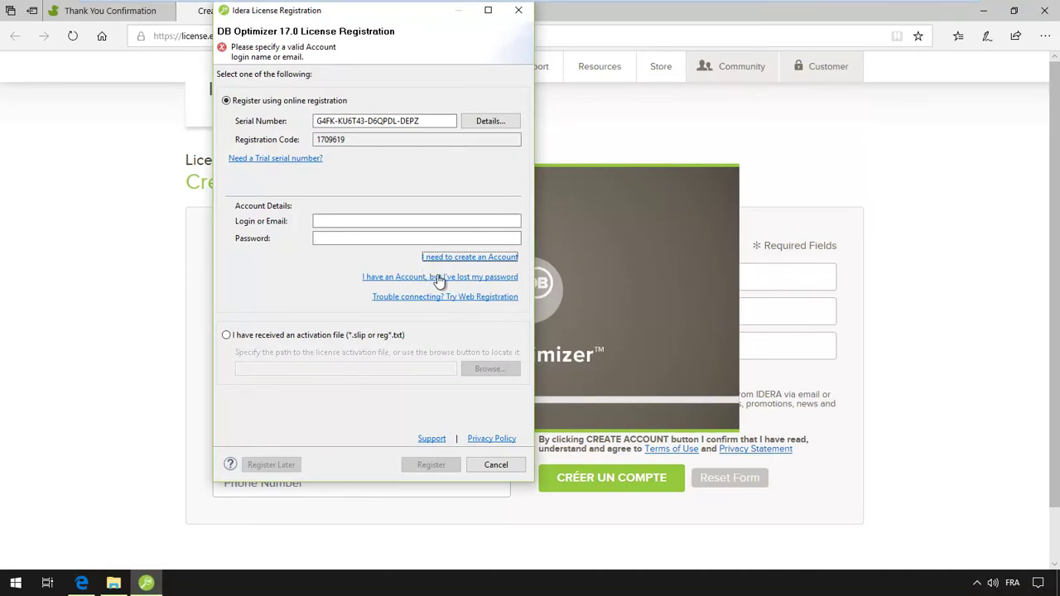
pyautogui.click(438, 279)
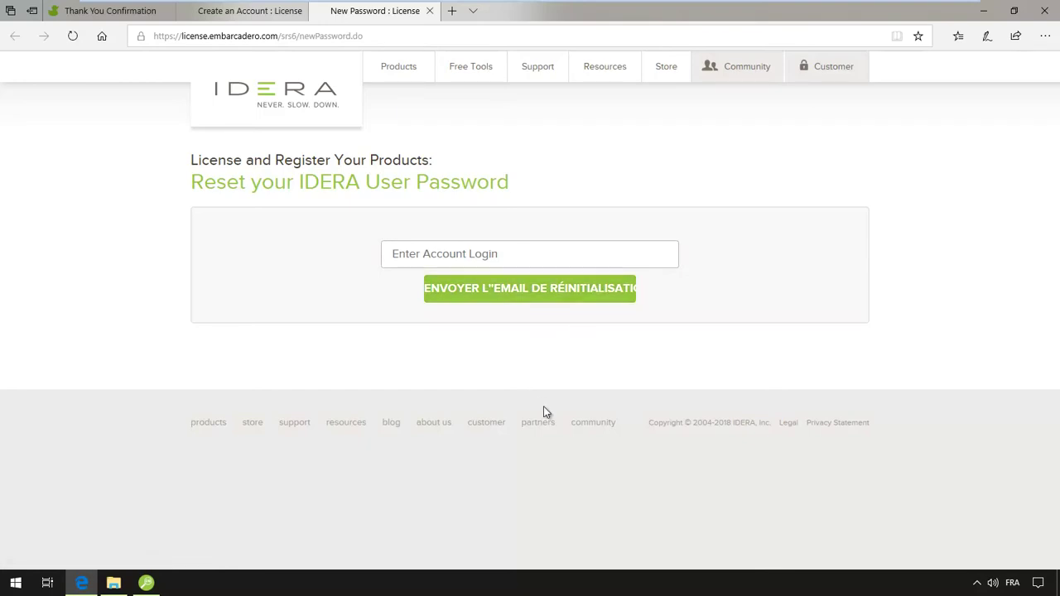
pyautogui.click(144, 585)
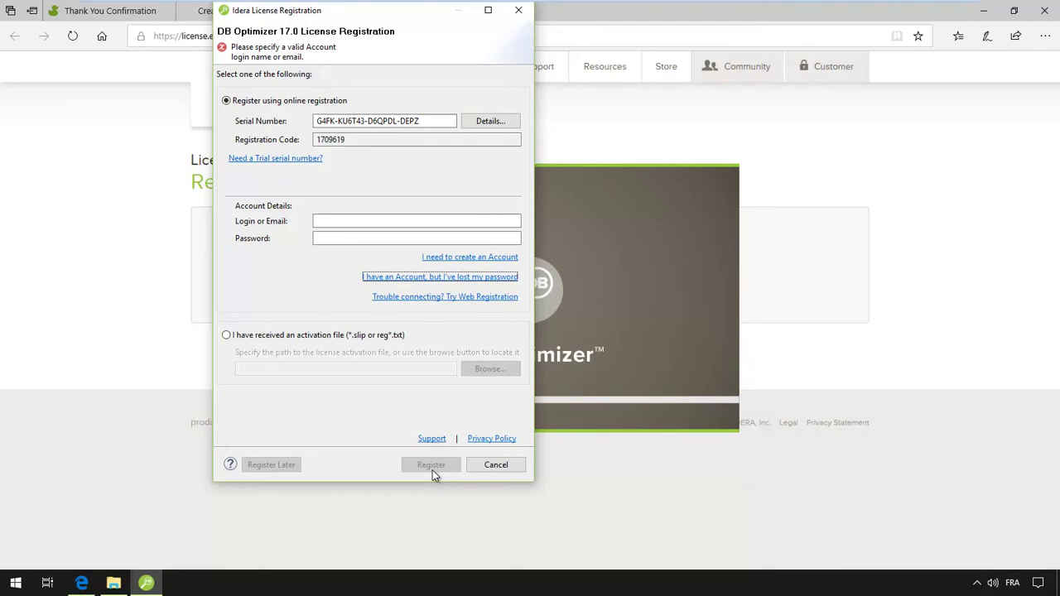
# - Copy the web registration URL, launch the Embarcadero web registration page and activate its login name field
pyautogui.click(402, 301)
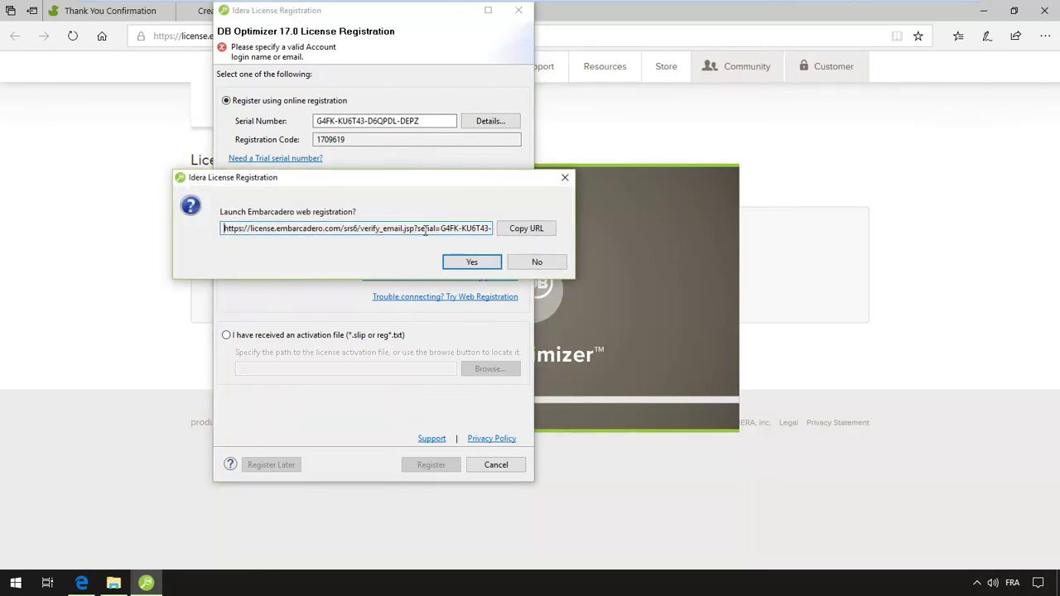
pyautogui.click(534, 231)
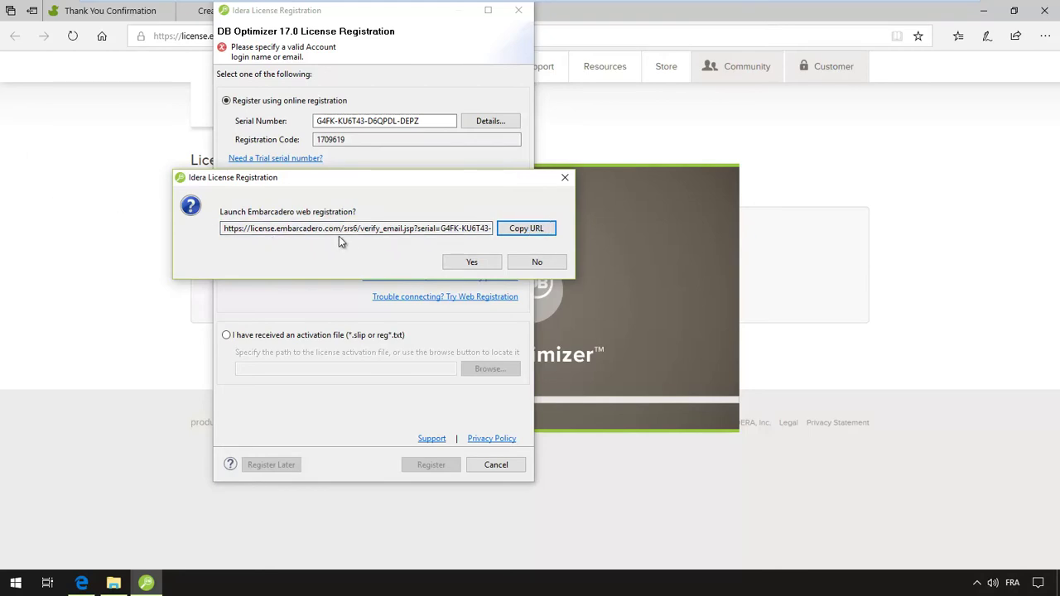
pyautogui.click(468, 263)
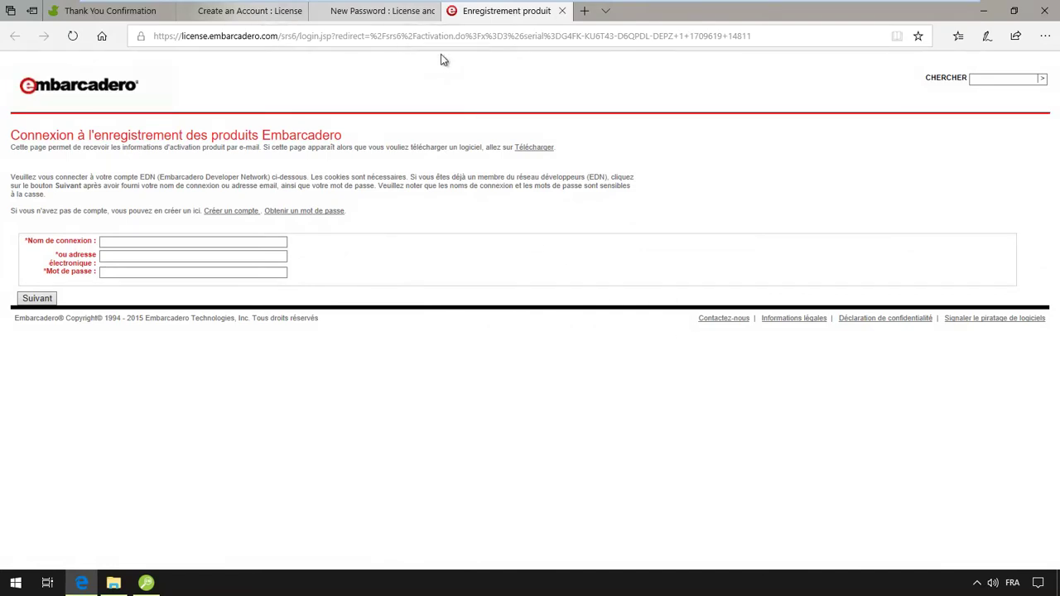
pyautogui.click(162, 244)
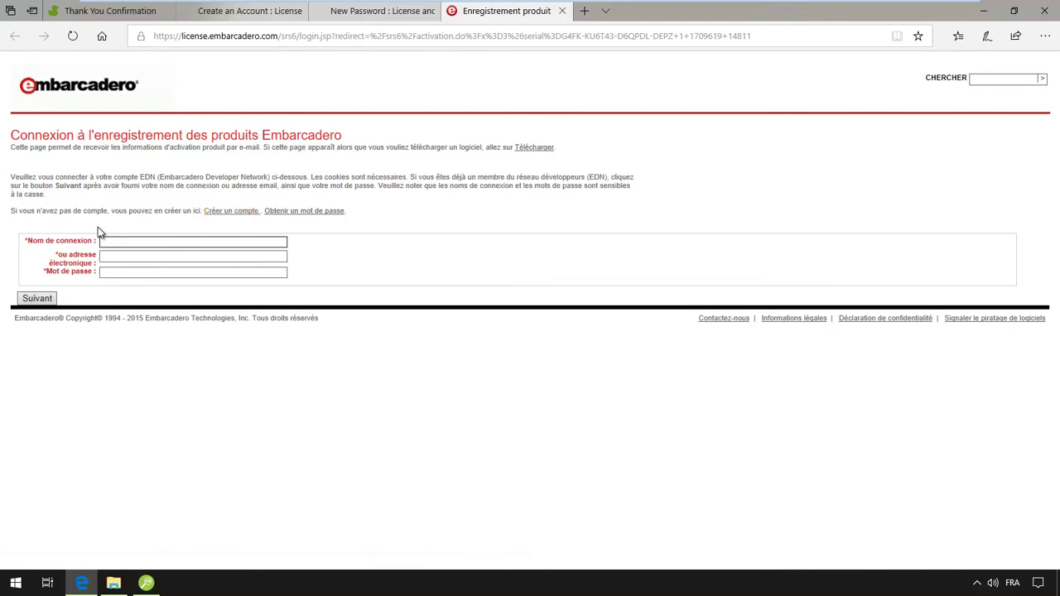
# - Sign in to the Embarcadero registration page with the login name and account password, and download the activation text file
pyautogui.click(110, 267)
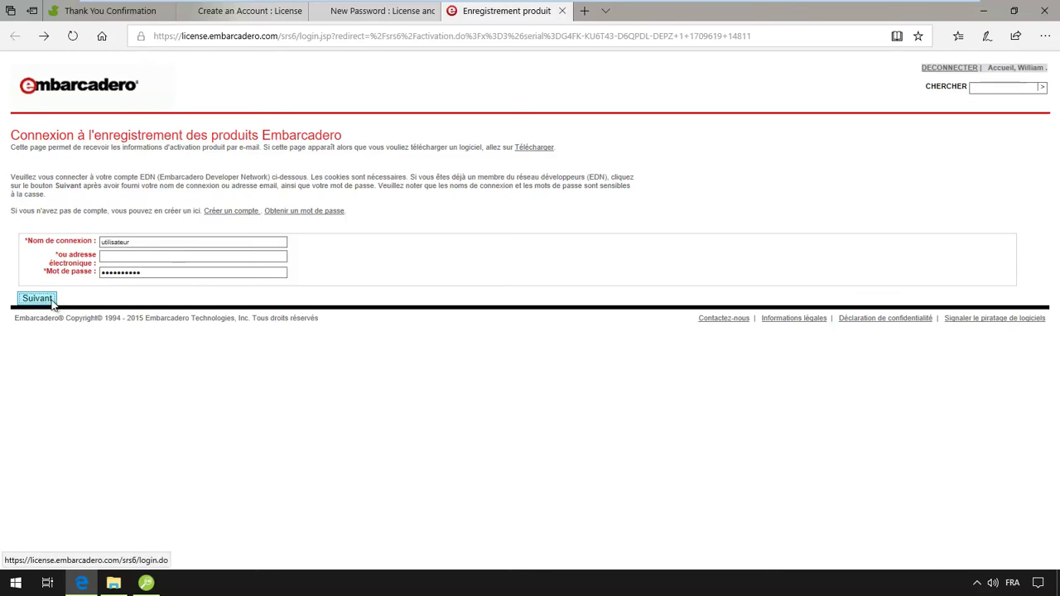
pyautogui.click(37, 298)
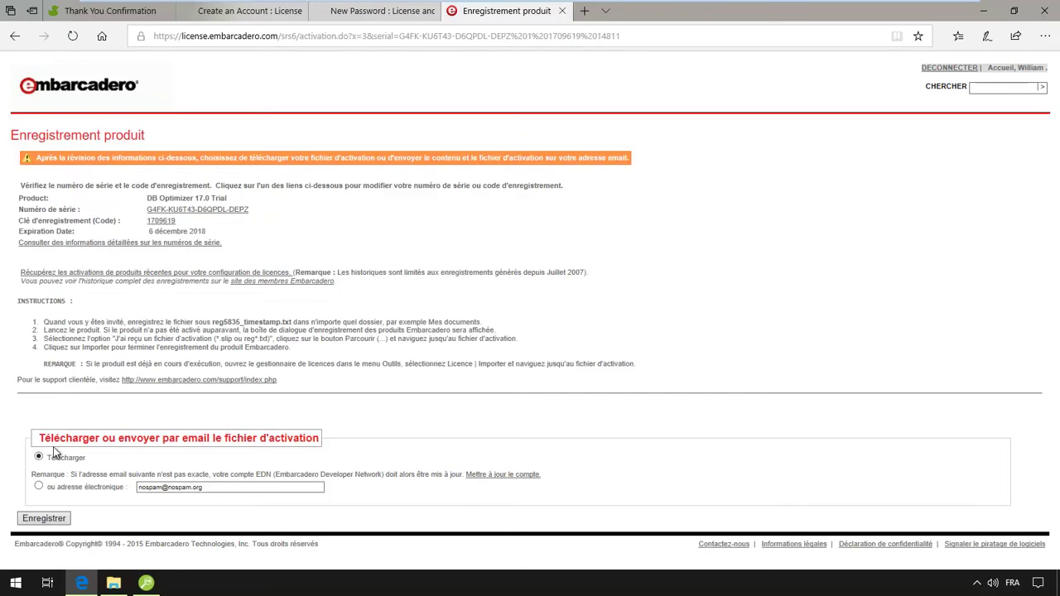
pyautogui.click(44, 518)
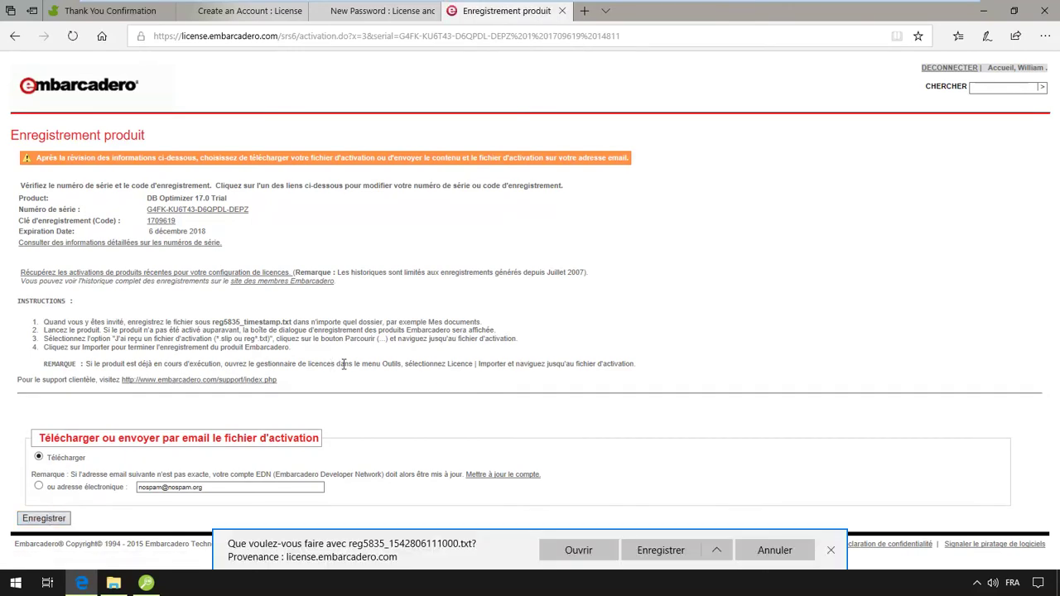
pyautogui.click(658, 551)
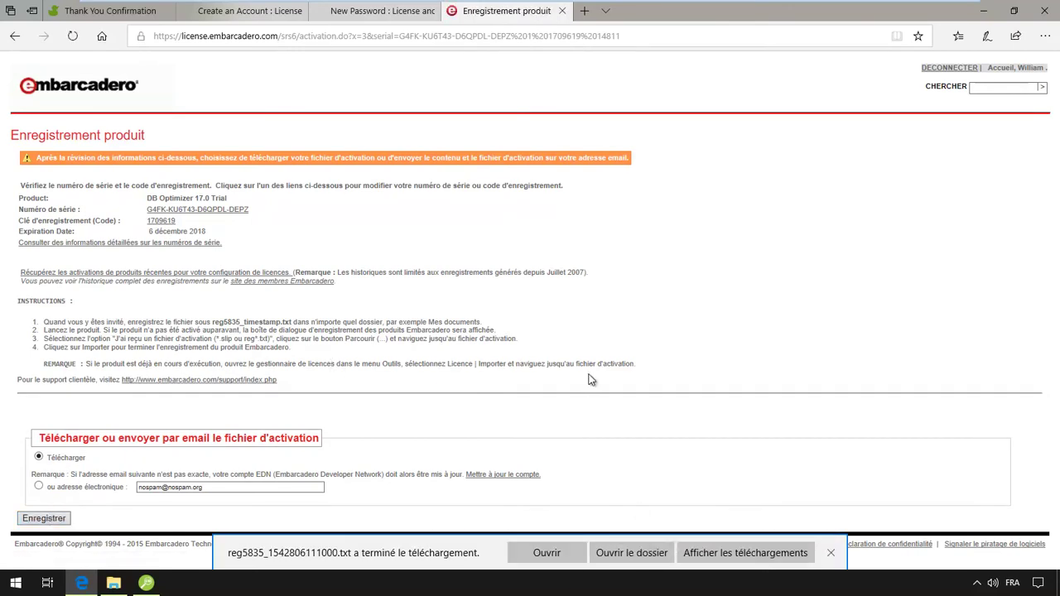
# - Read the downloaded activation file reg5835_1542806111000.txt from its download folder and close it
pyautogui.click(631, 553)
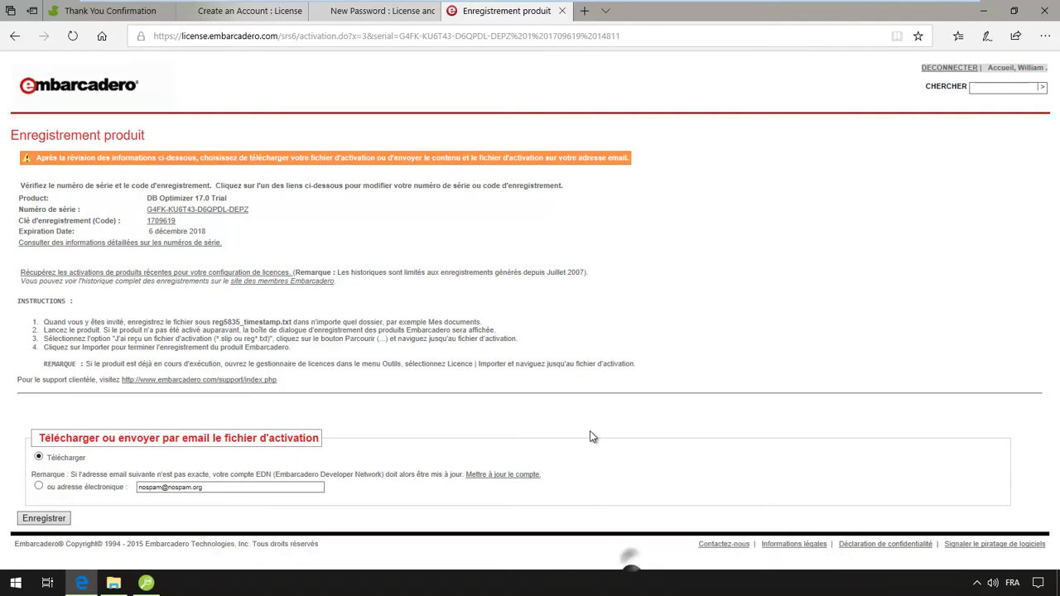
pyautogui.doubleClick(362, 225)
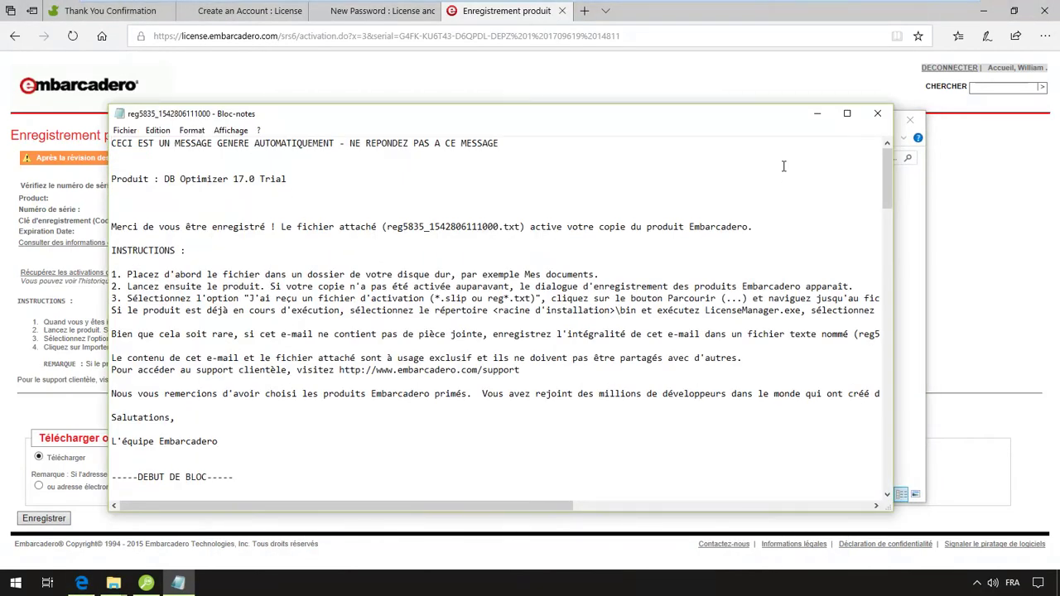
pyautogui.click(877, 114)
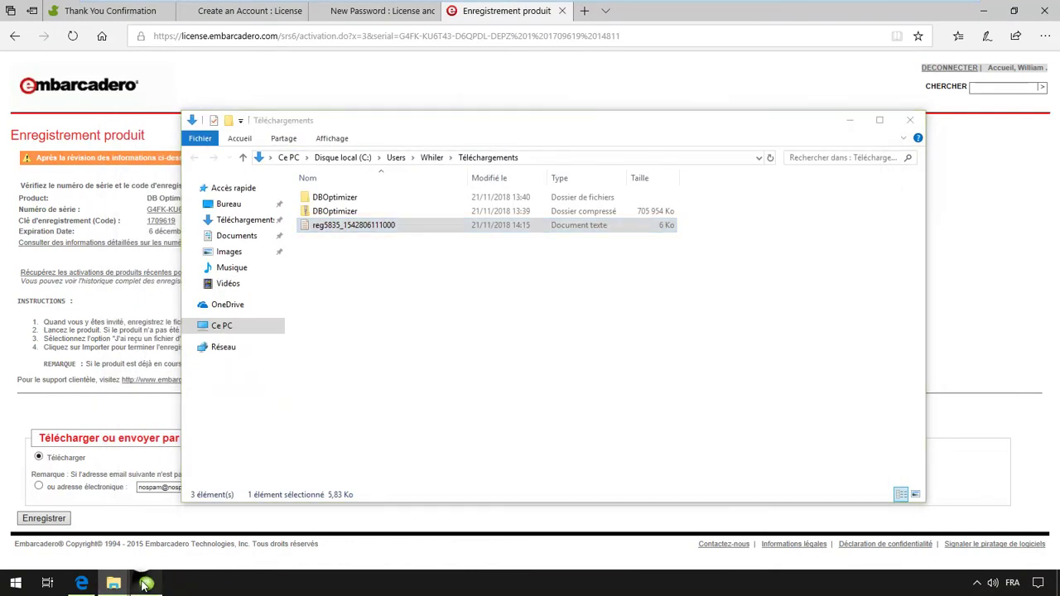
# - Return to the DB Optimizer license registration and import the activation file reg5835_1542806111000.txt from the Downloads folder
pyautogui.click(145, 583)
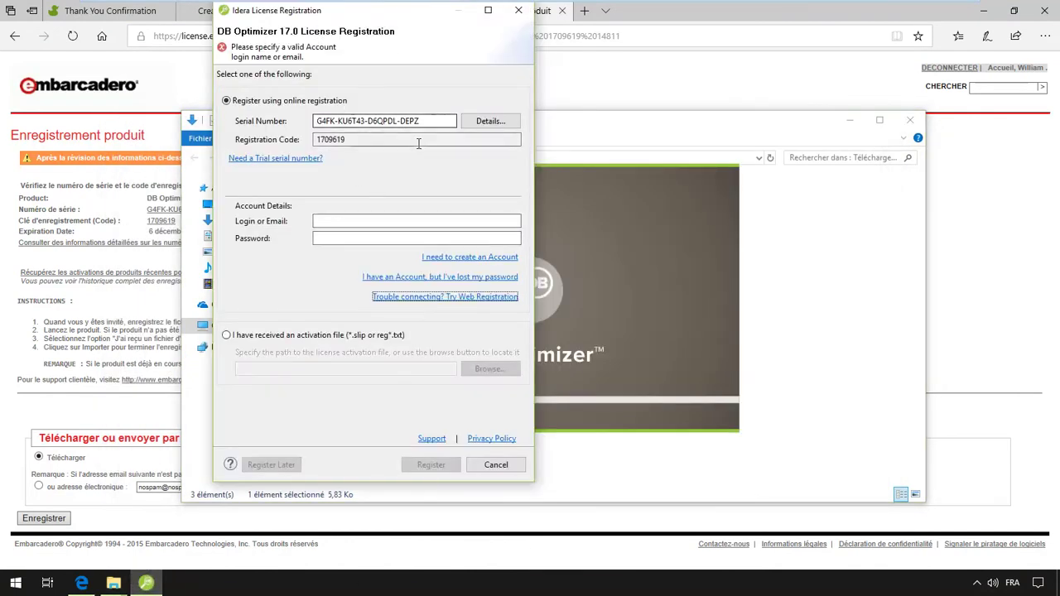
pyautogui.click(235, 339)
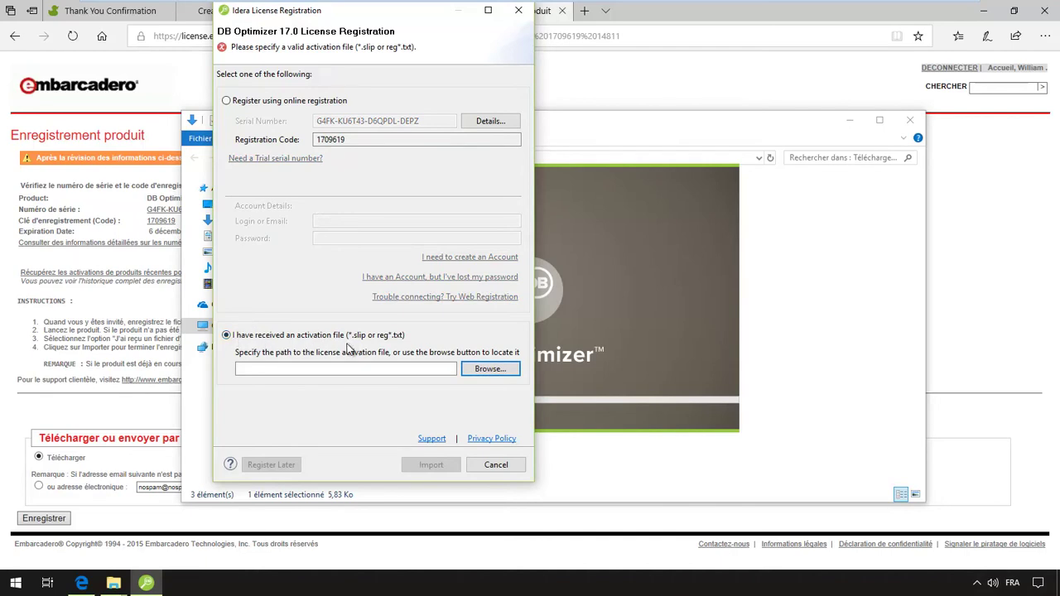
pyautogui.click(490, 368)
pyautogui.click(286, 135)
pyautogui.click(360, 129)
pyautogui.doubleClick(358, 129)
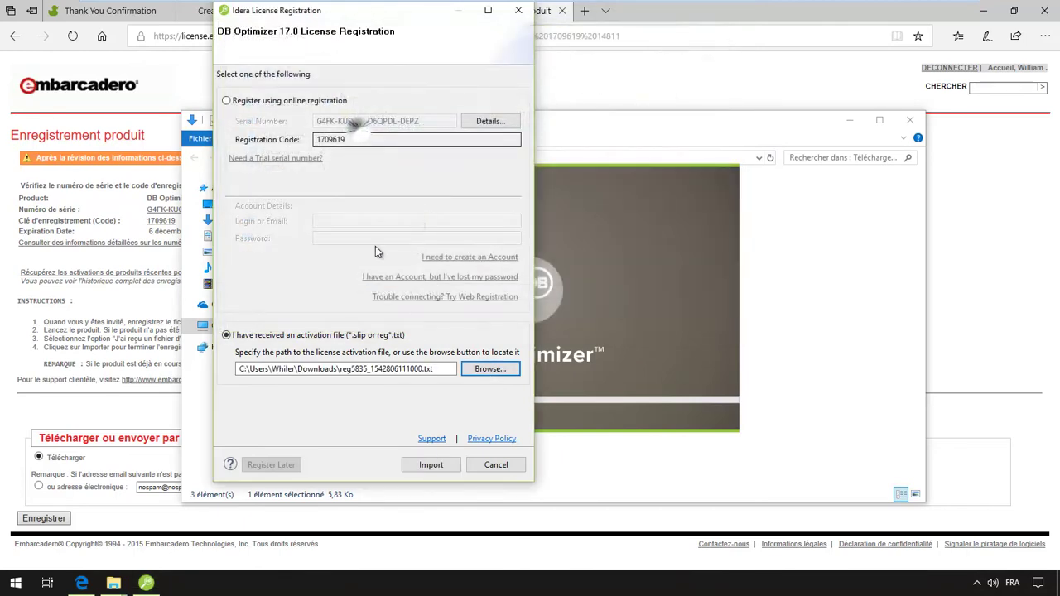
pyautogui.click(424, 465)
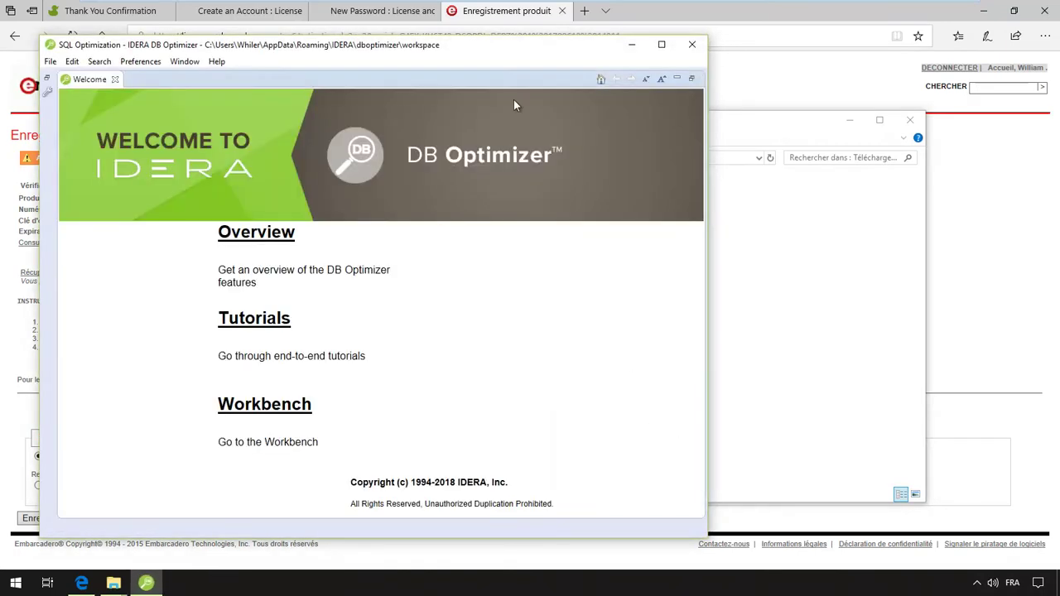
# - Maximize the DB Optimizer window and go to the Workbench from the welcome page
pyautogui.doubleClick(509, 41)
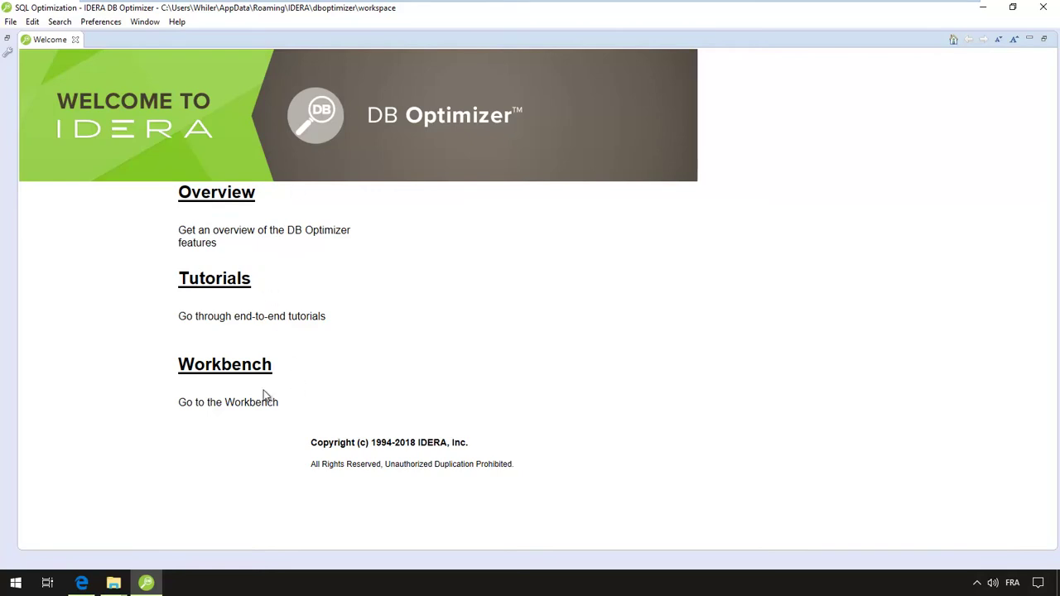
pyautogui.click(224, 366)
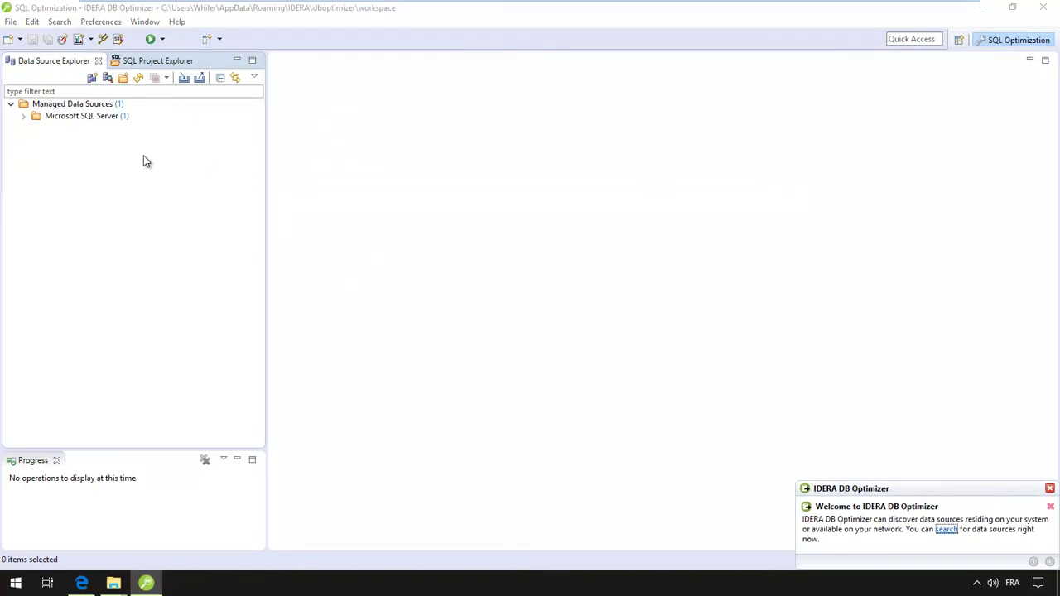
# - Unregister the ETFRSQL2012 data source in the Microsoft SQL Server group
pyautogui.click(23, 115)
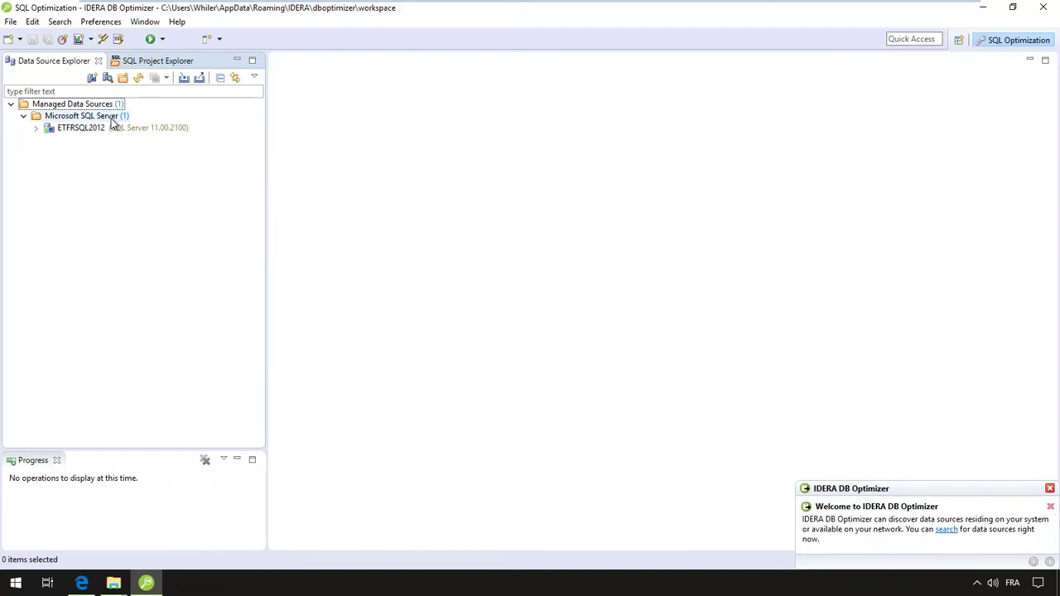
pyautogui.click(110, 130)
pyautogui.rightClick(110, 130)
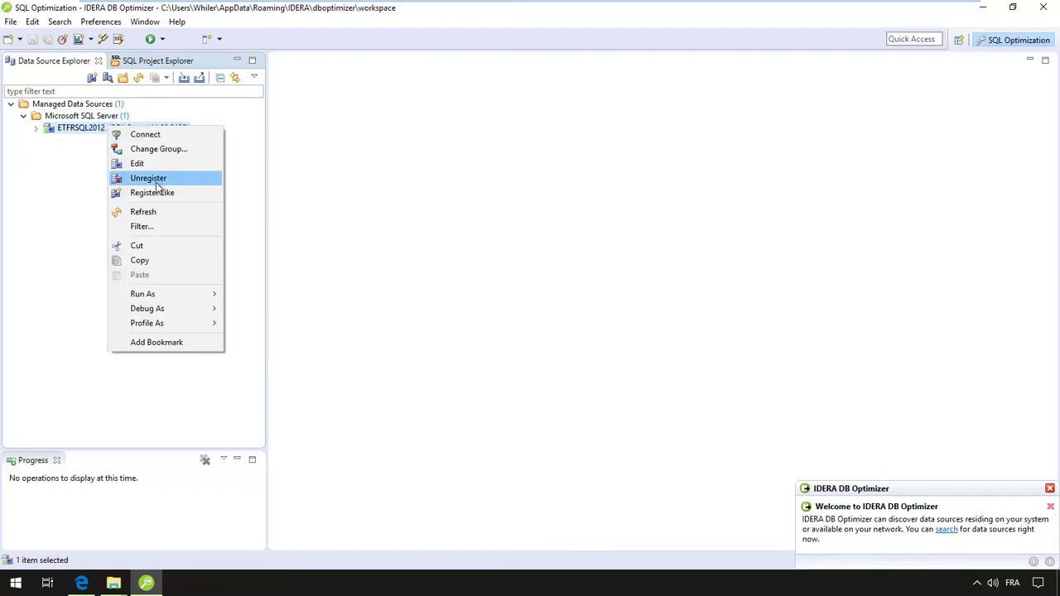
pyautogui.click(158, 187)
pyautogui.click(610, 297)
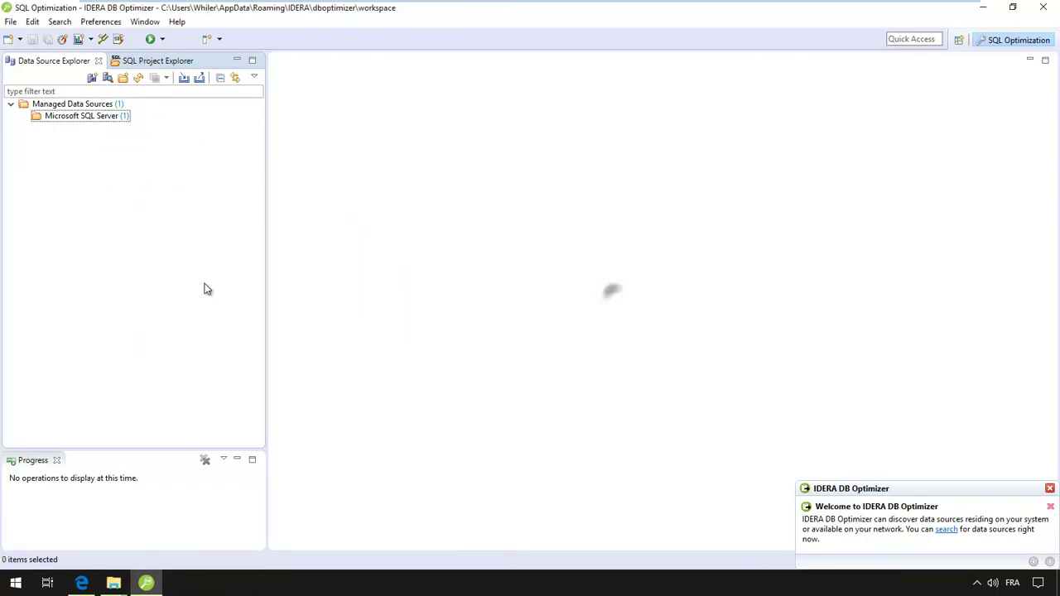
# - Remove the Microsoft SQL Server group from the managed data sources
pyautogui.rightClick(80, 117)
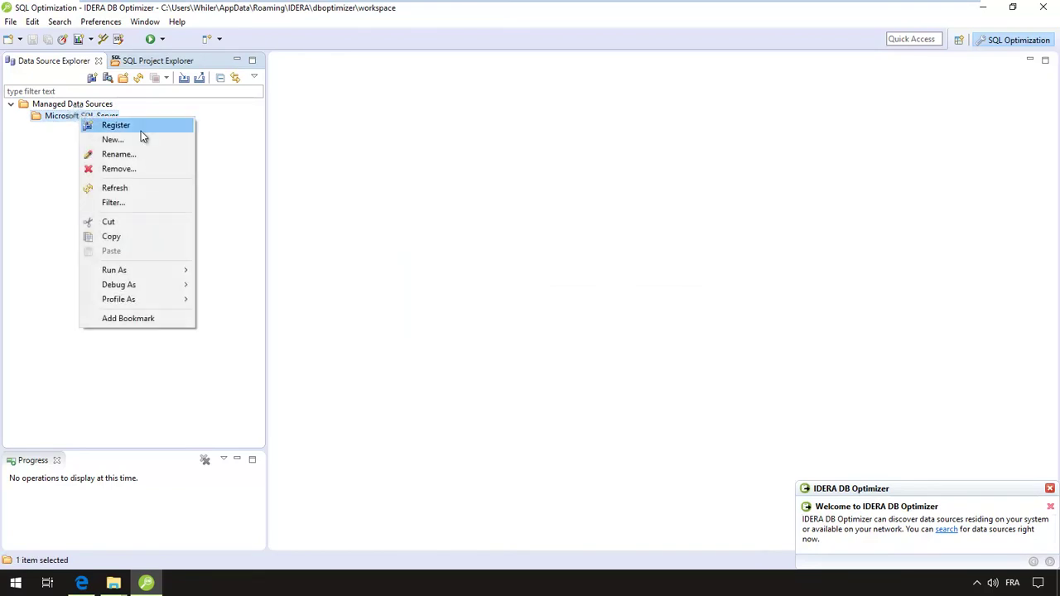
pyautogui.click(131, 170)
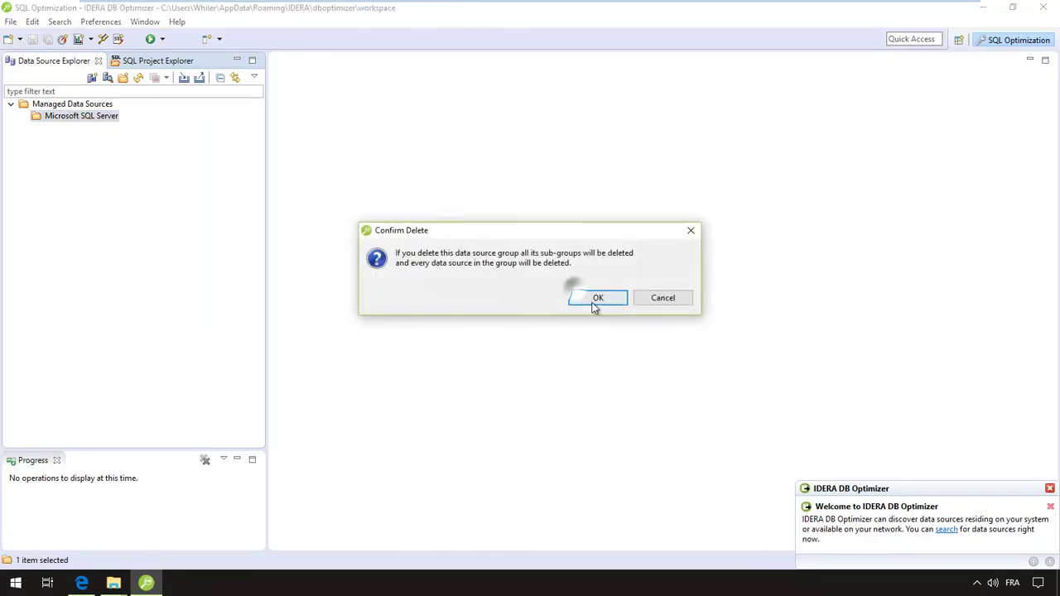
pyautogui.click(601, 299)
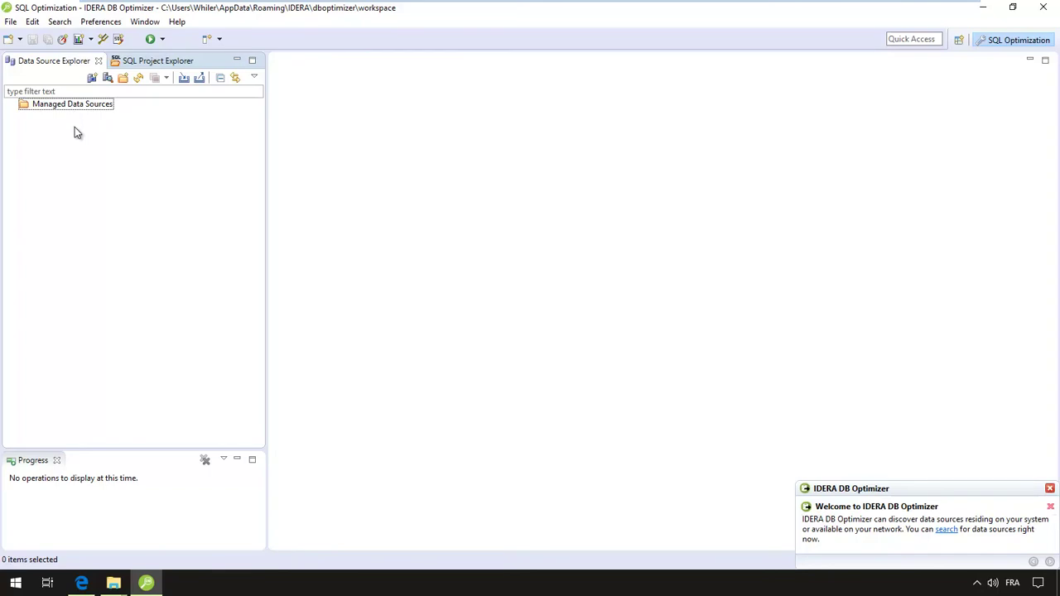
pyautogui.rightClick(76, 132)
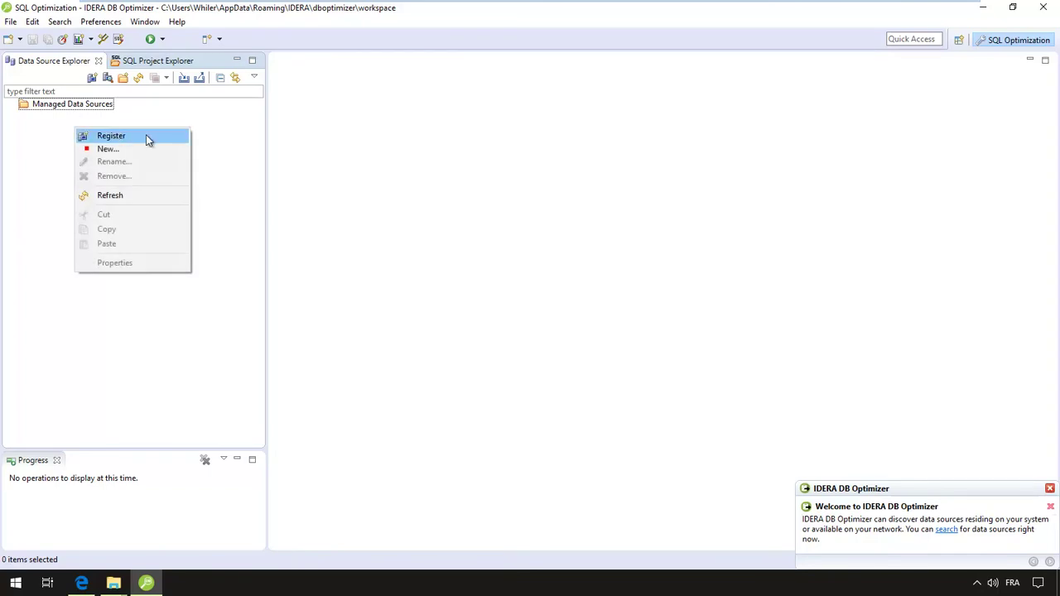
pyautogui.click(73, 86)
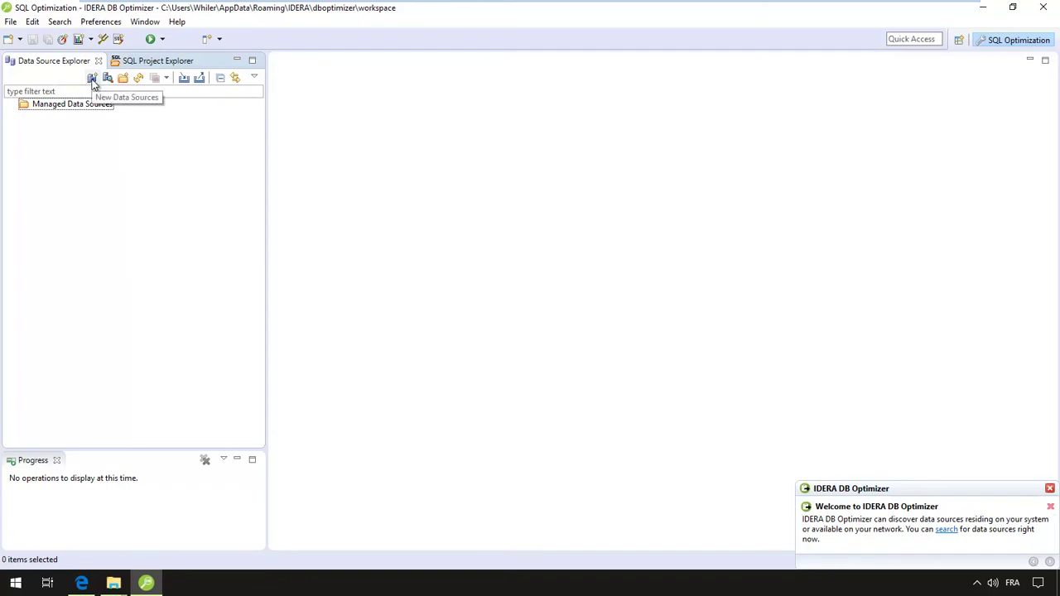
pyautogui.click(20, 40)
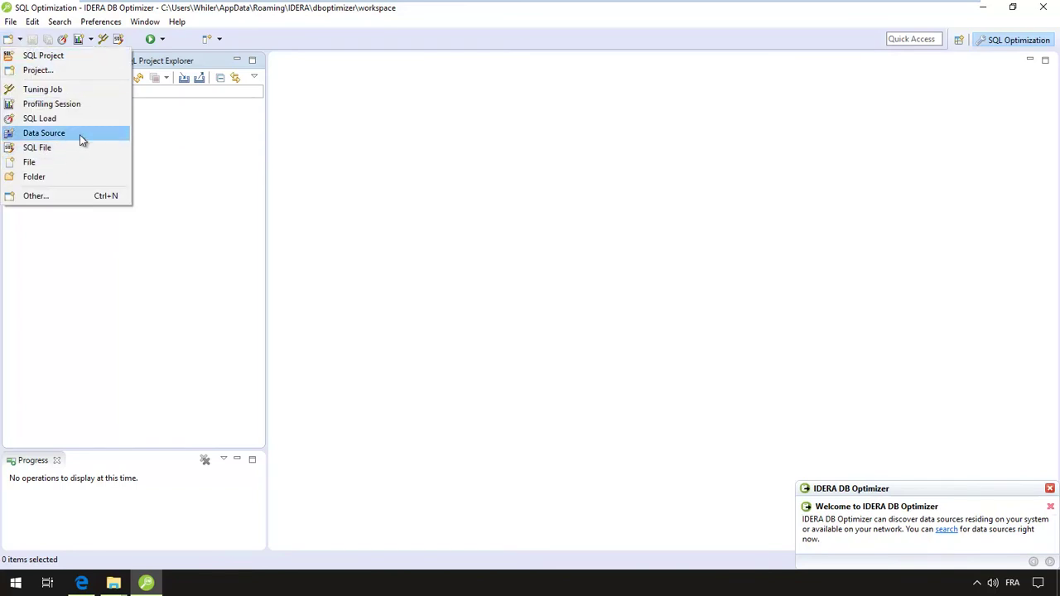
# - Start a new Microsoft SQL Server data source with a server type-specific subgroup and the QA category, and continue to its connection settings
pyautogui.click(9, 22)
pyautogui.moveTo(47, 43)
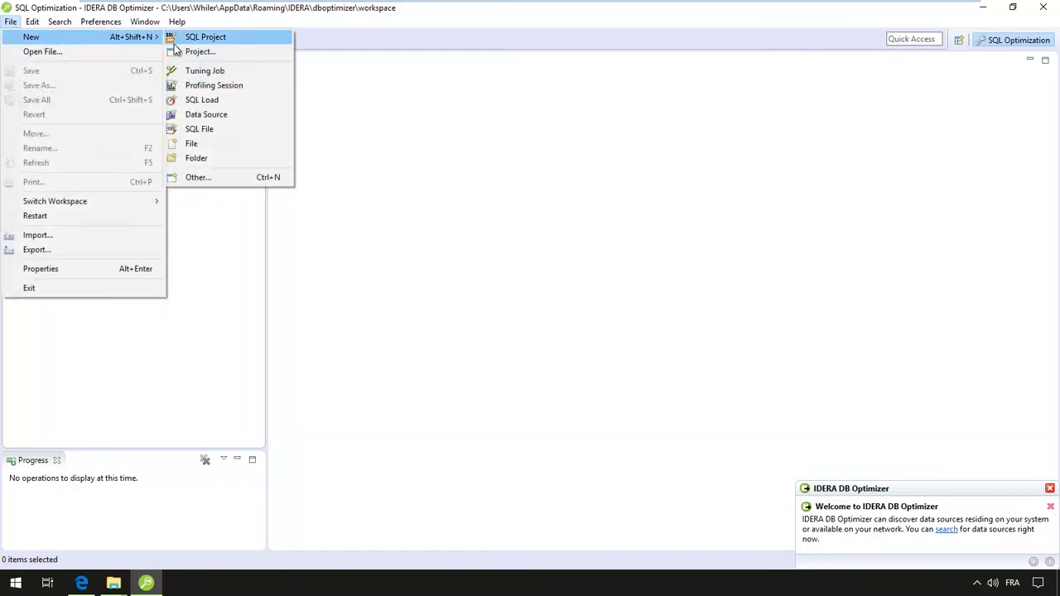
pyautogui.click(228, 113)
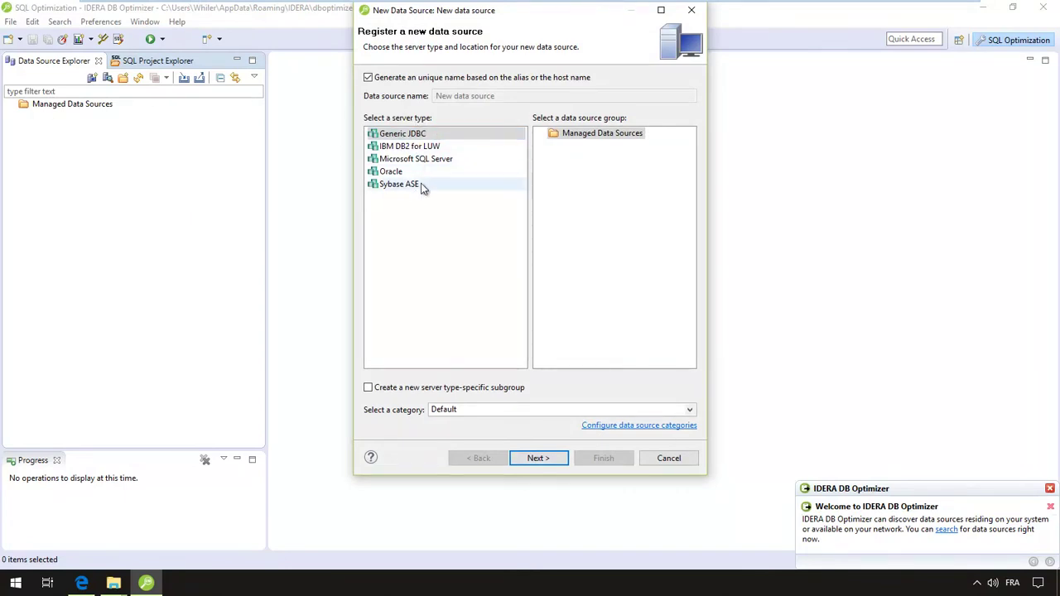
pyautogui.click(436, 158)
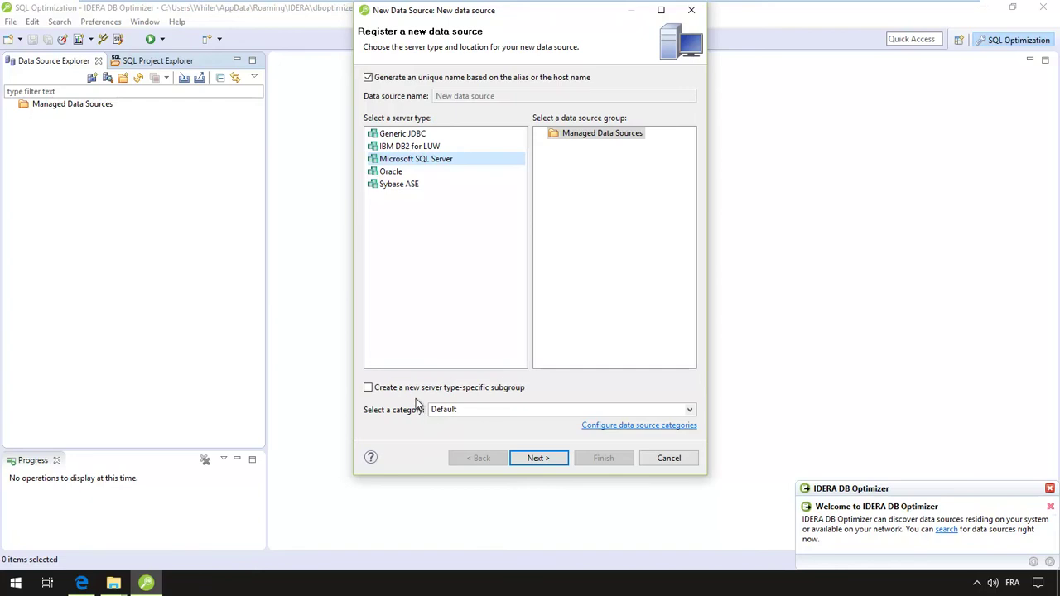
pyautogui.click(389, 387)
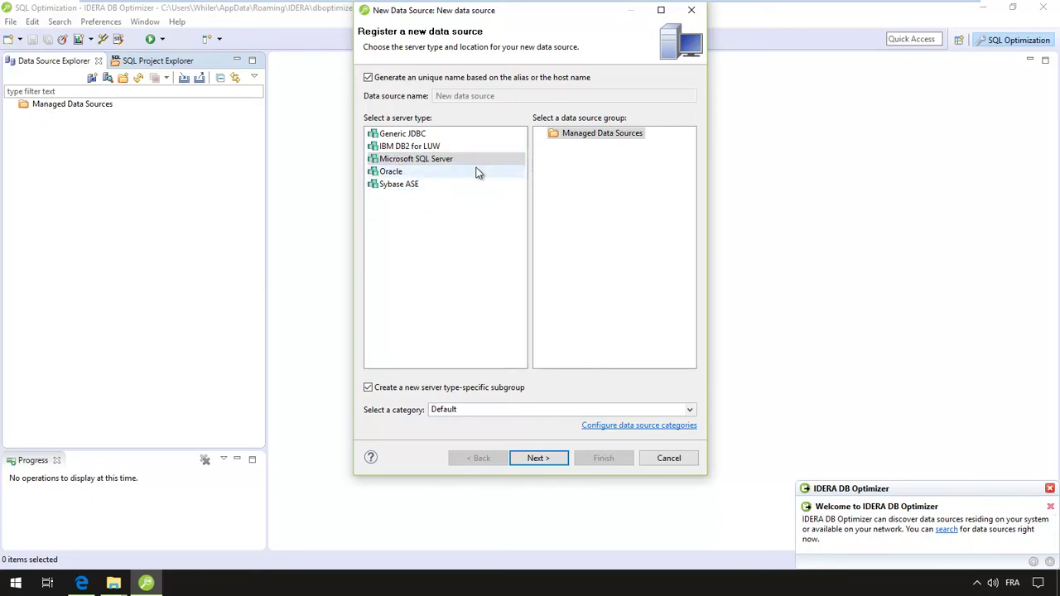
pyautogui.click(485, 409)
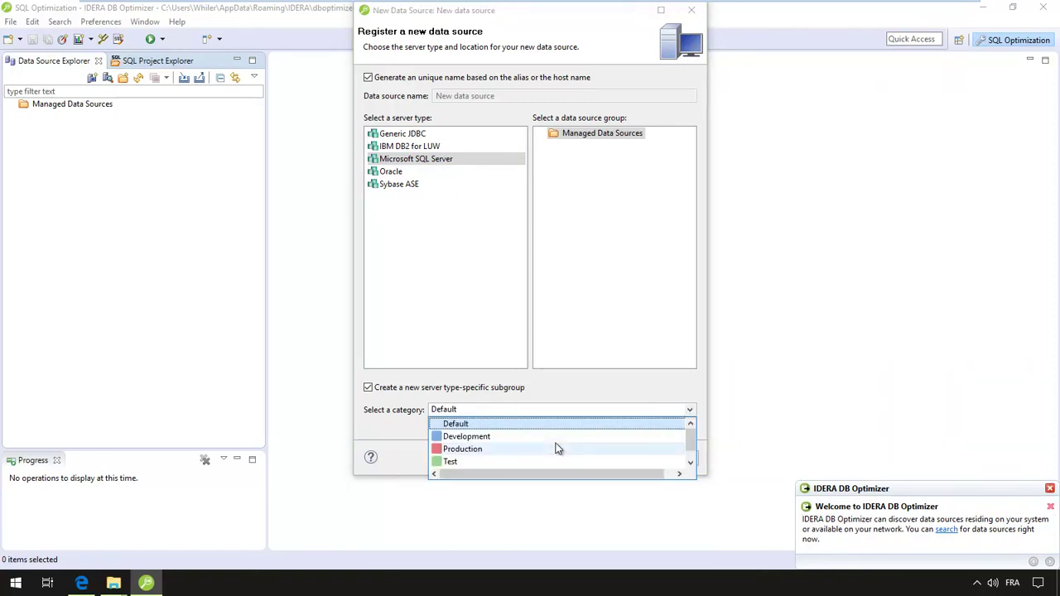
pyautogui.scroll(-1, 560, 438)
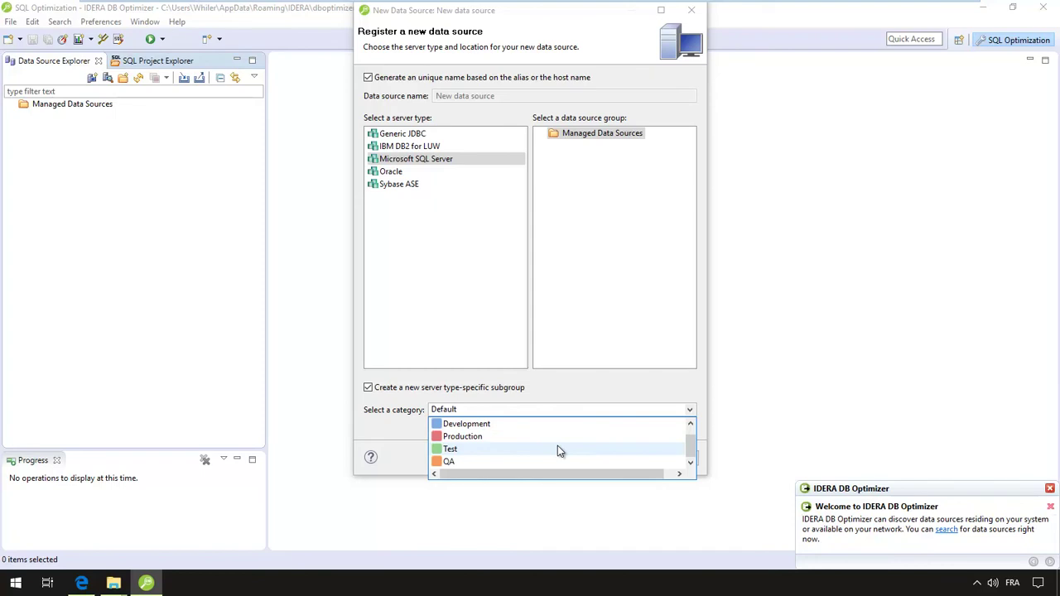
pyautogui.click(483, 461)
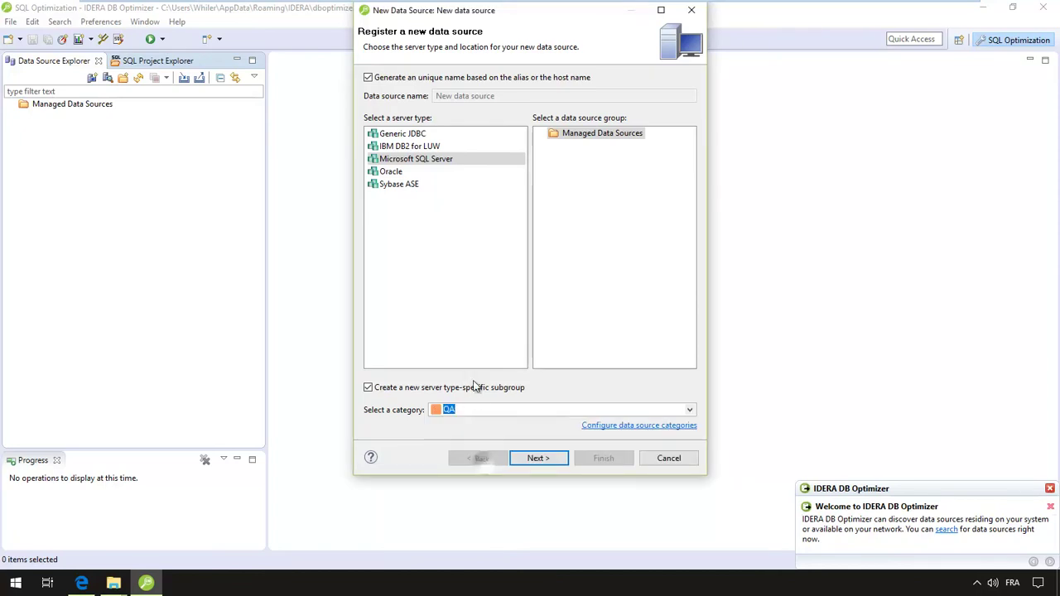
pyautogui.click(533, 461)
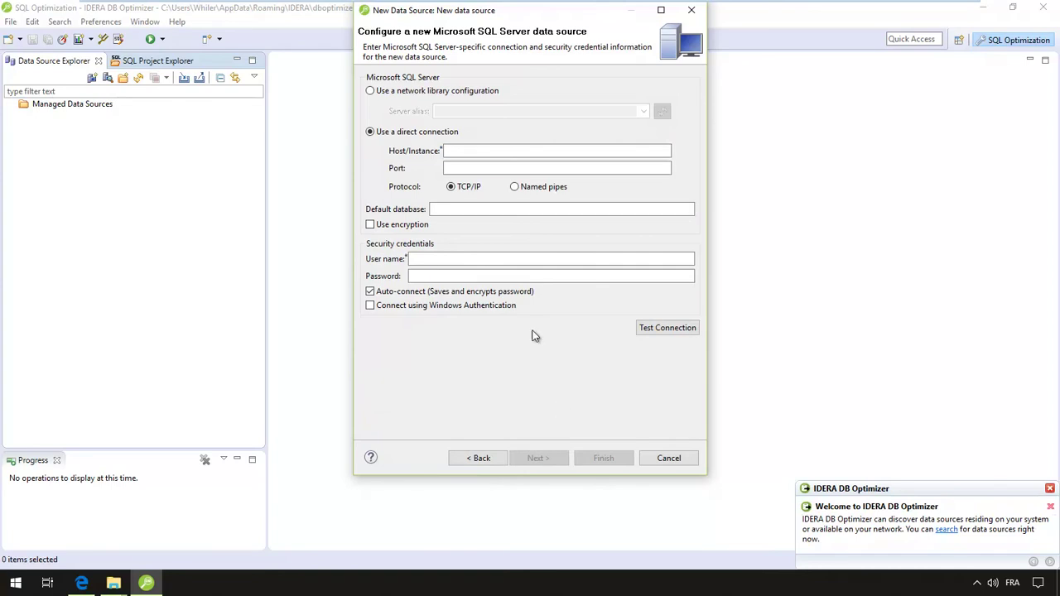
# - Set the direct connection's host to ETFRSQL2012 and its port to 1433
pyautogui.click(490, 150)
pyautogui.write('ETFRSQL2012')
pyautogui.click(495, 168)
pyautogui.write('1')
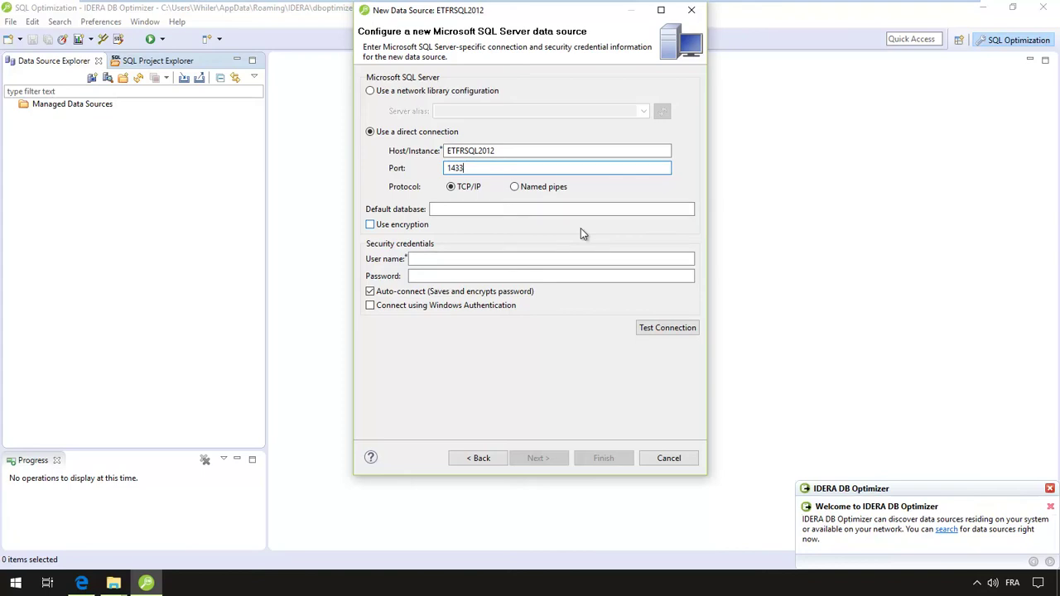
# - Enter the user name sa and the database password as security credentials, and test the connection
pyautogui.click(447, 259)
pyautogui.write('sa')
pyautogui.click(461, 278)
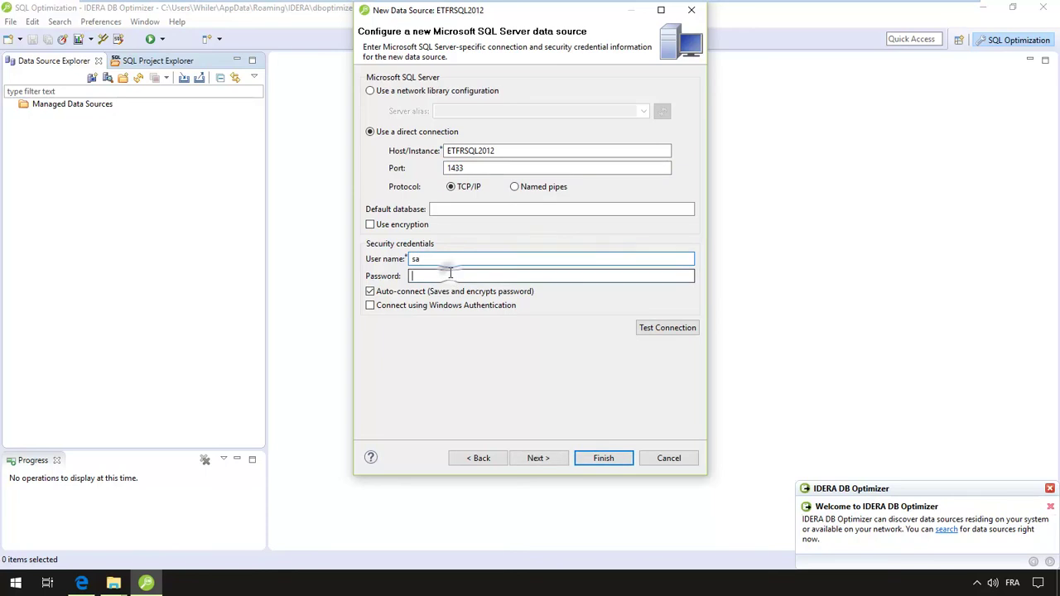
pyautogui.write('●●')
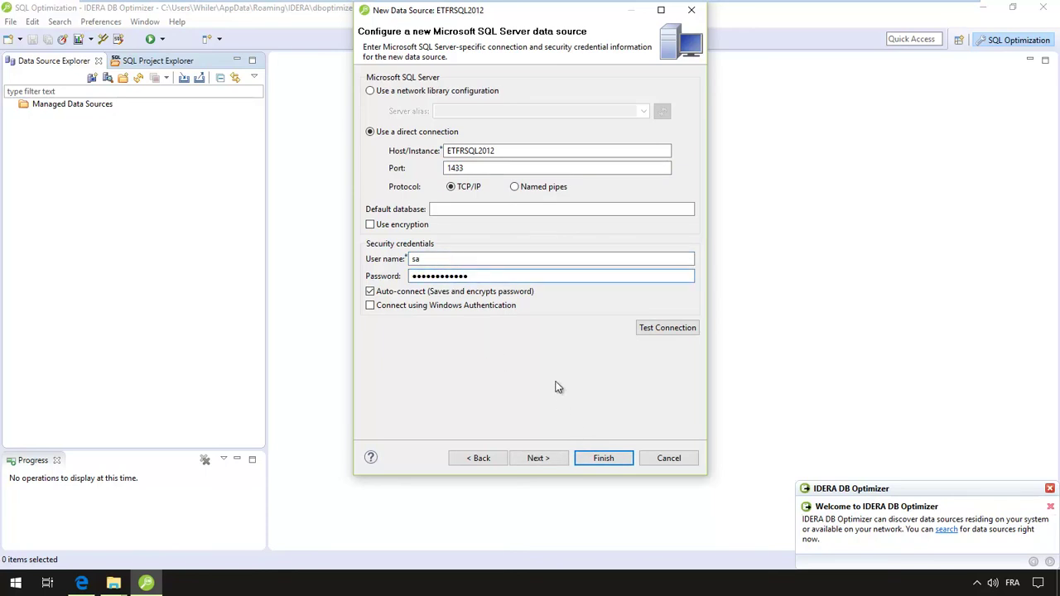
pyautogui.click(672, 328)
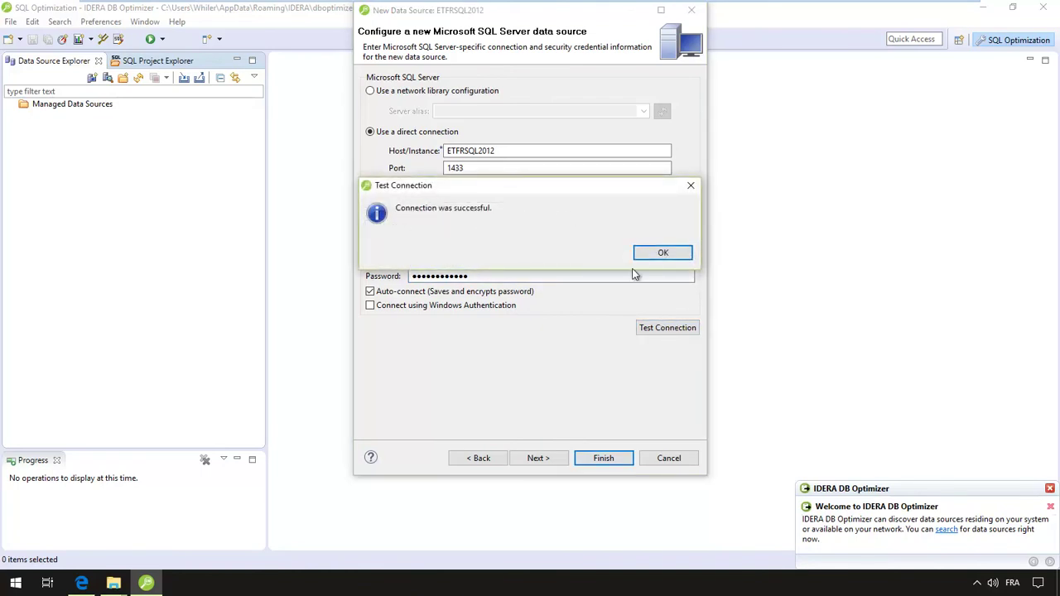
pyautogui.click(660, 252)
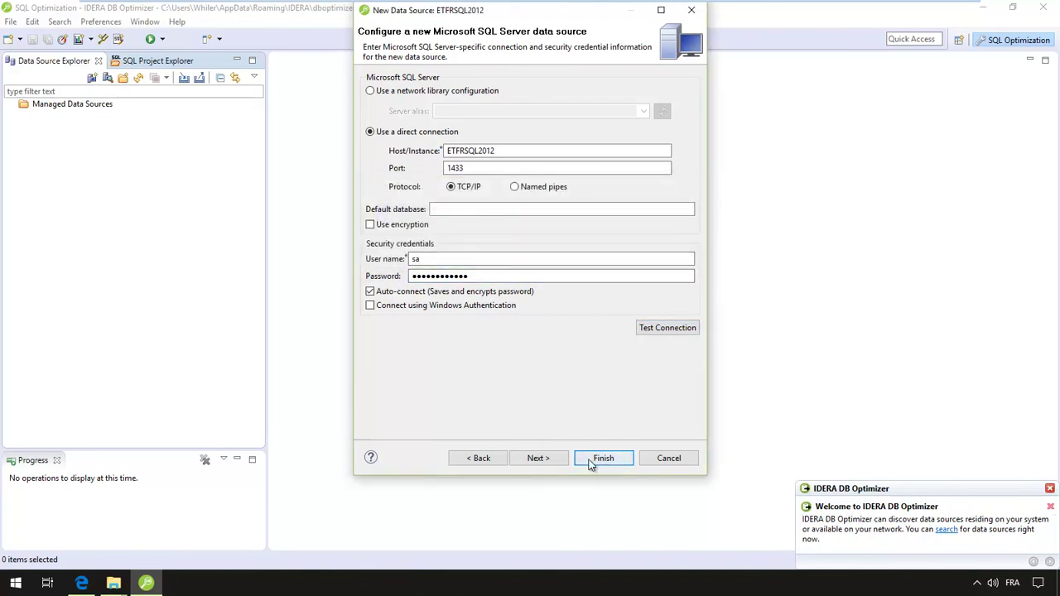
# - Continue to the advanced JDBC configuration, keep the Microsoft SQL Server JDBC Driver, and finish creating the ETFRSQL2012 data source
pyautogui.click(542, 459)
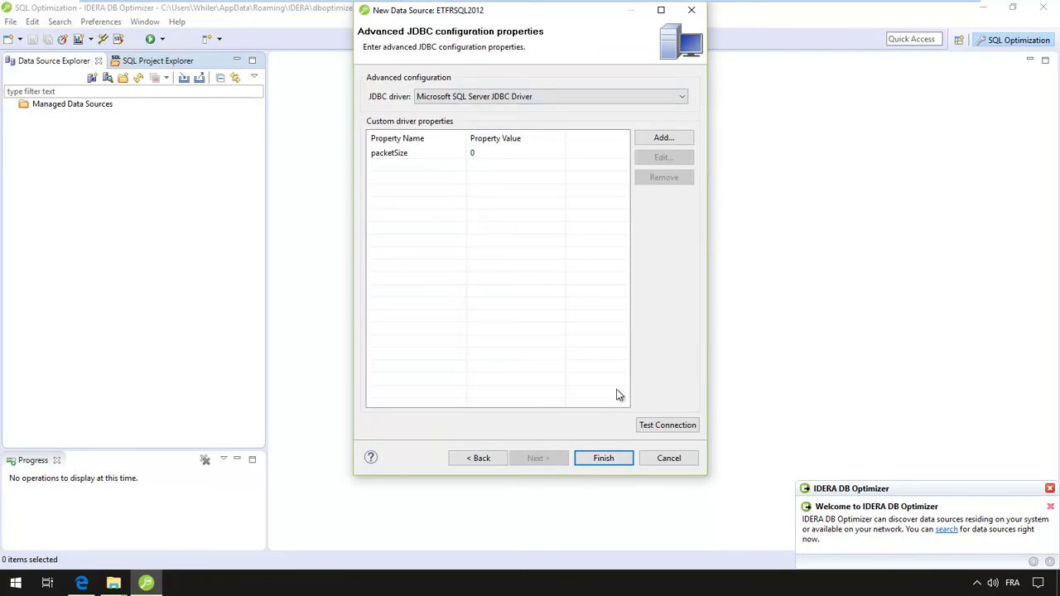
pyautogui.click(611, 456)
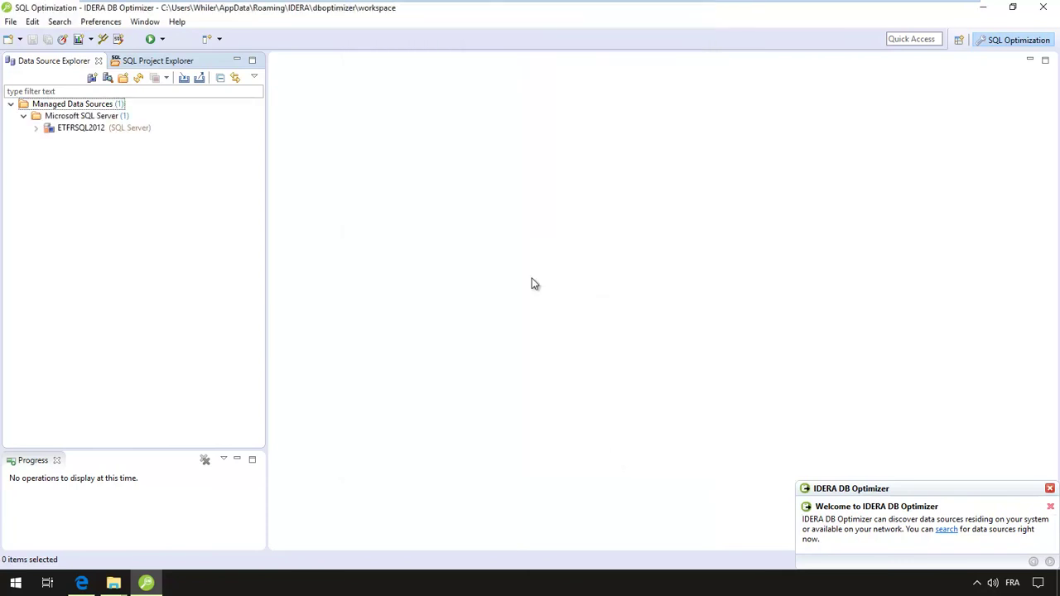
# - Expand the database objects of the ETFRSQL2012 data source down to the list of tables in the GIM database
pyautogui.click(116, 133)
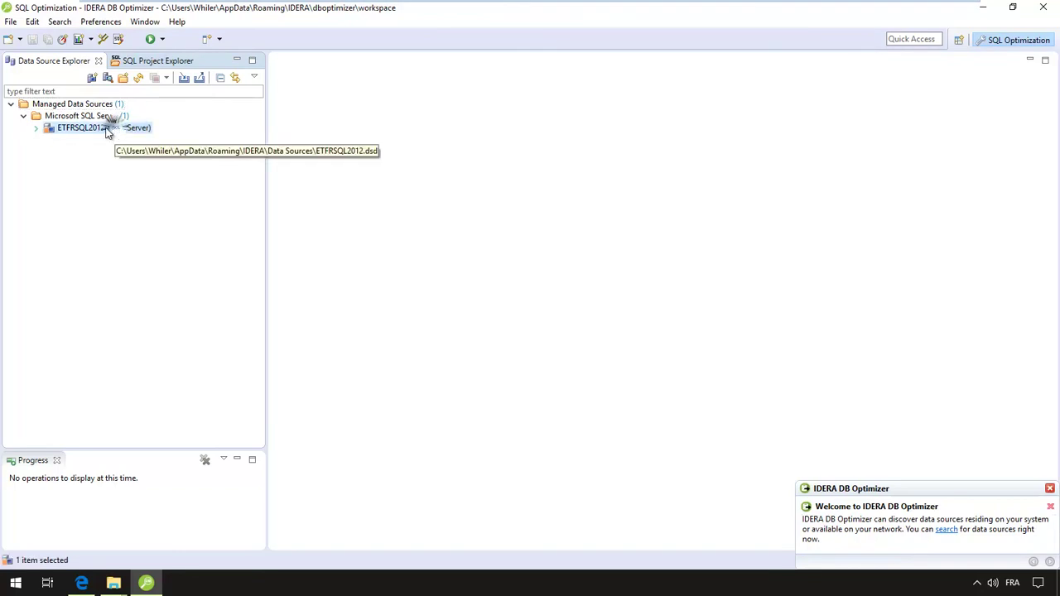
pyautogui.click(36, 129)
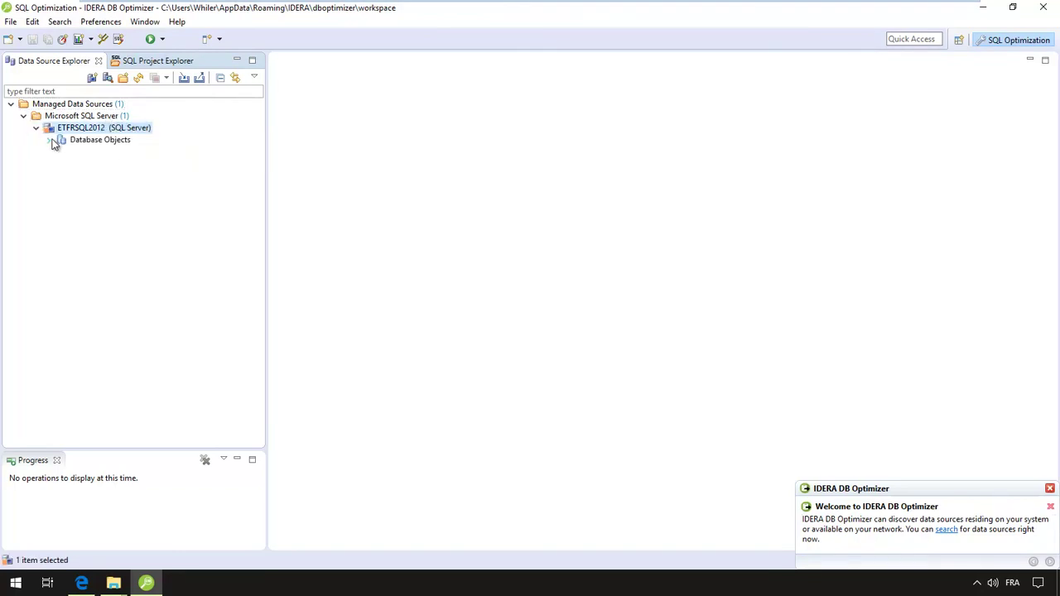
pyautogui.click(51, 142)
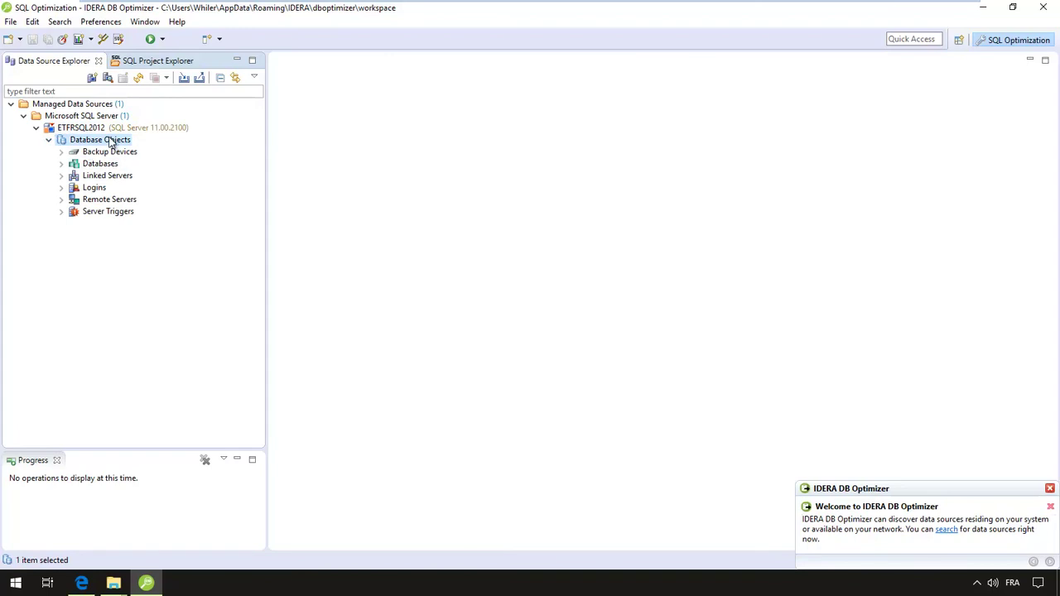
pyautogui.click(55, 128)
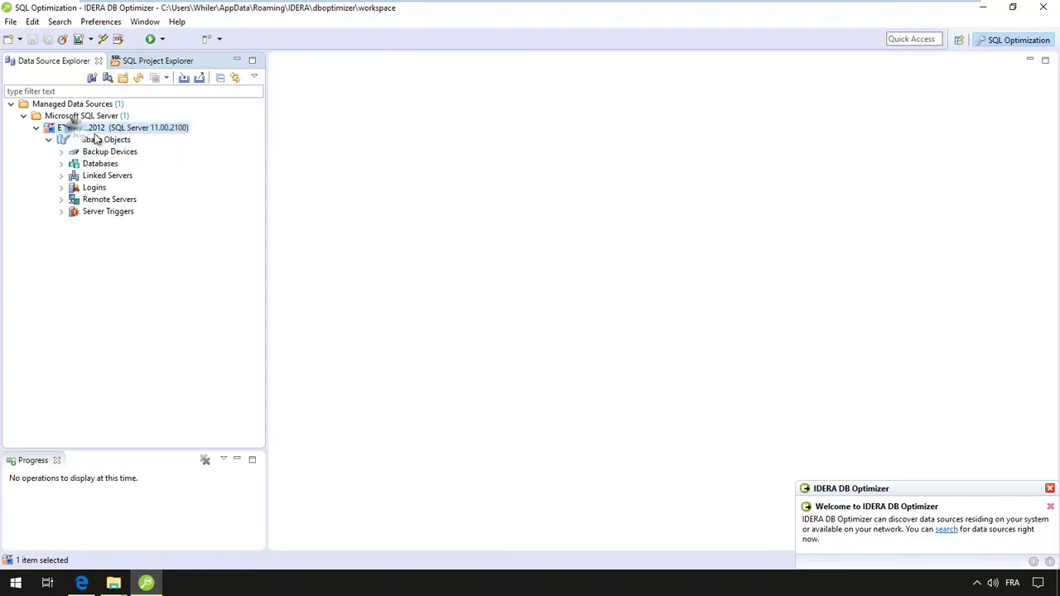
pyautogui.click(61, 163)
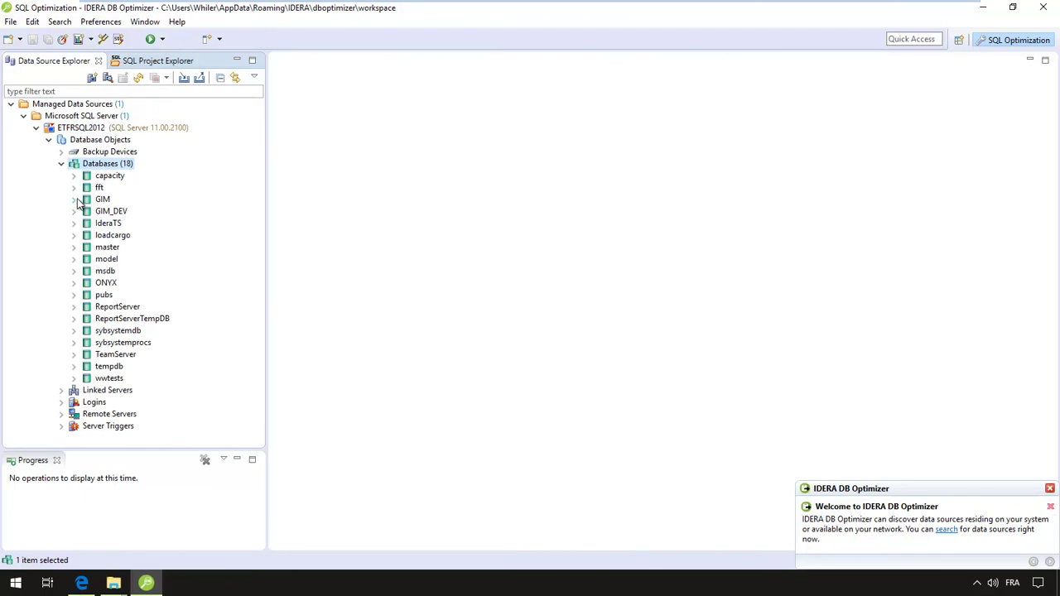
pyautogui.click(73, 199)
pyautogui.scroll(-4, 194, 253)
pyautogui.click(86, 282)
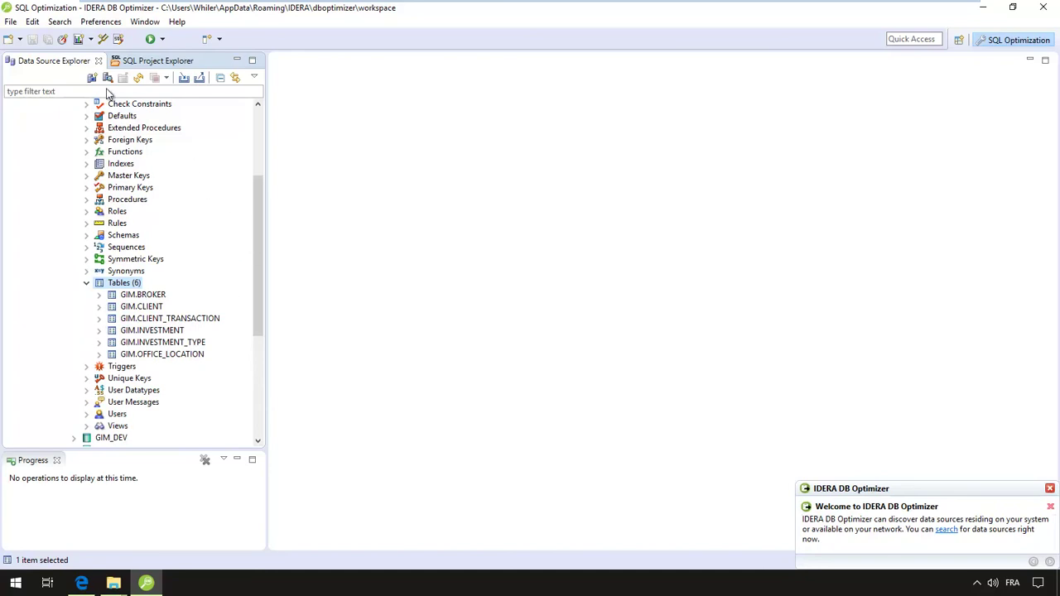
pyautogui.click(86, 43)
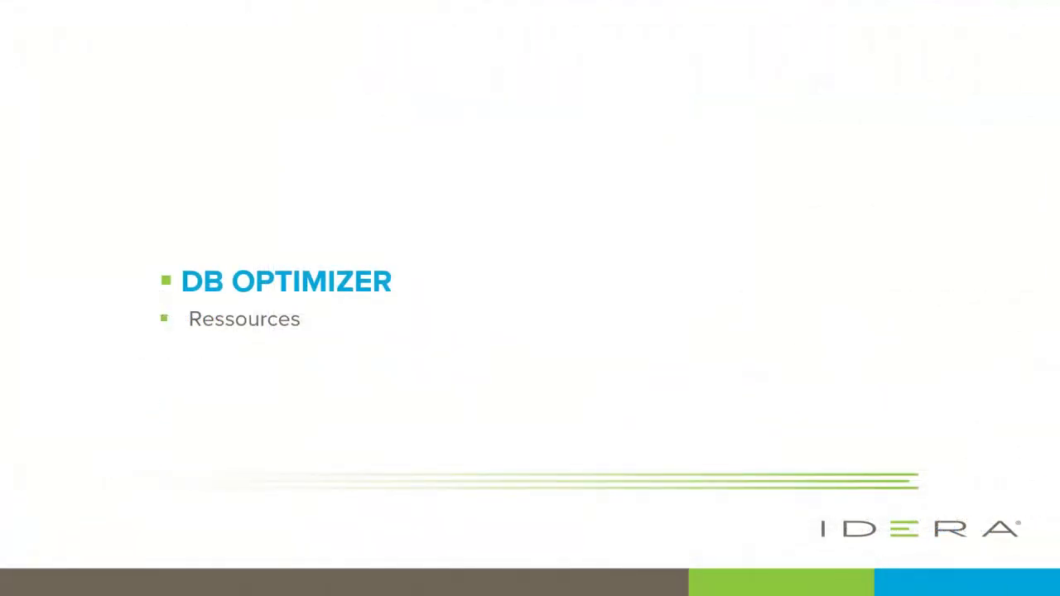
pyautogui.click(412, 531)
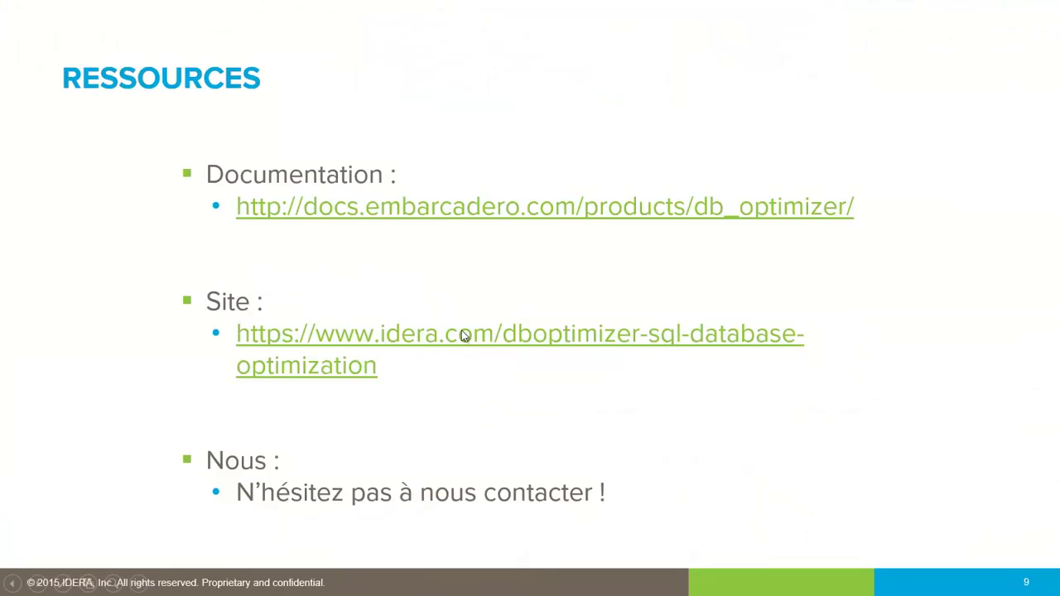